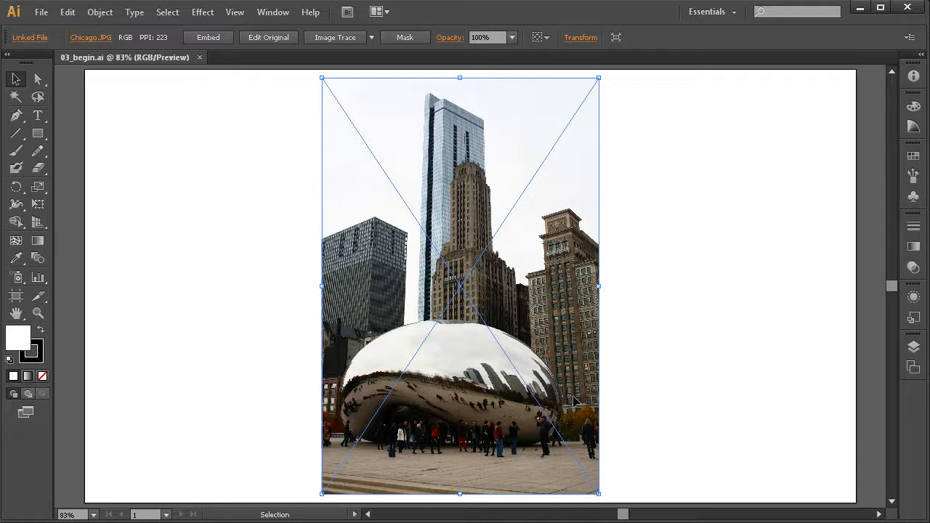
Select the linked Chicago photo and open the Image Trace settings beside it
{"action": "left_click", "coordinate": [643, 315]}
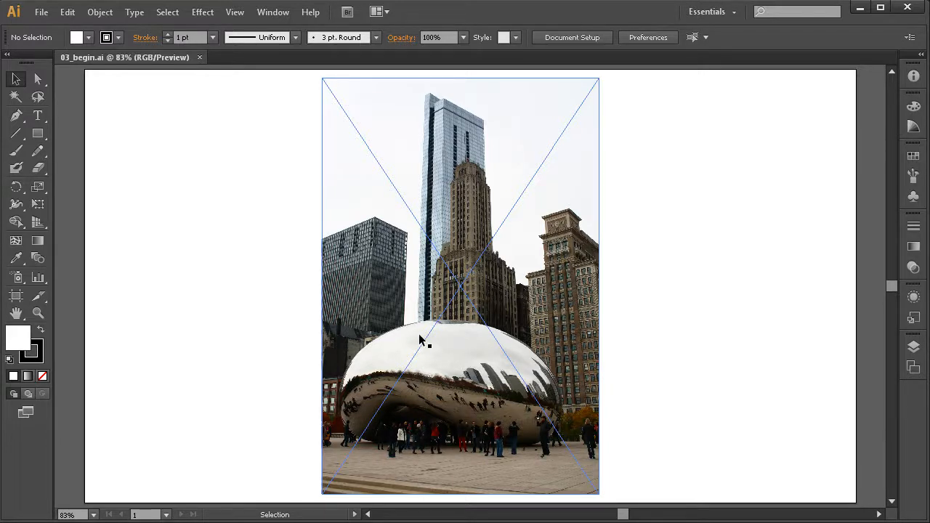
{"action": "left_click", "coordinate": [467, 342]}
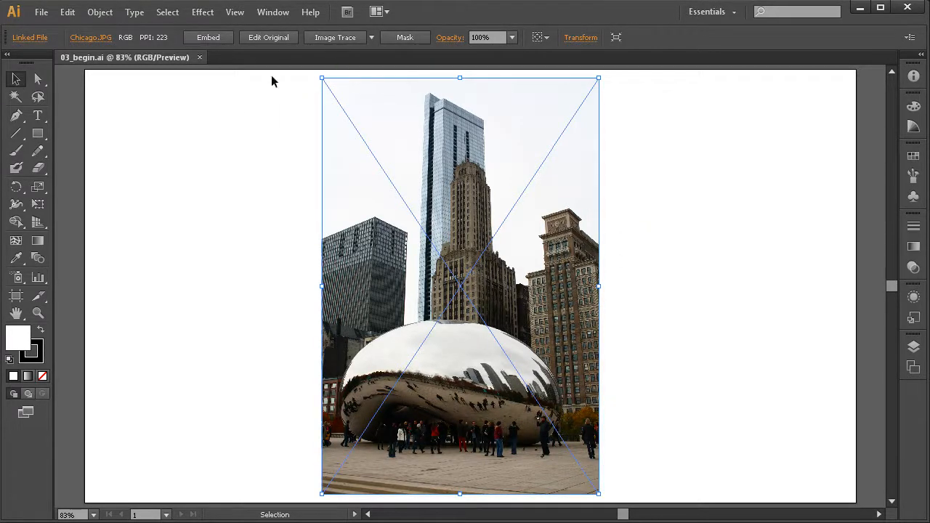
{"action": "left_click", "coordinate": [273, 12]}
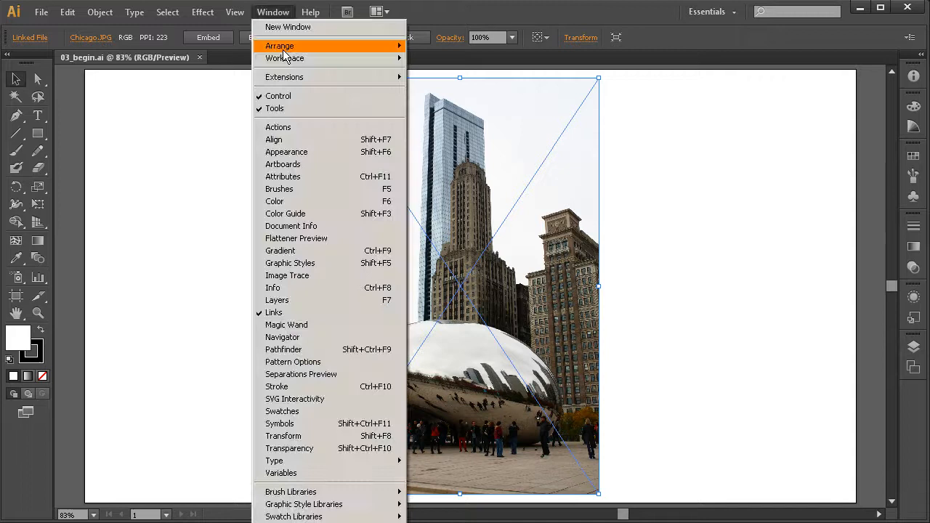
{"action": "left_click", "coordinate": [307, 280]}
{"action": "left_click_drag", "start_coordinate": [197, 100], "coordinate": [210, 103]}
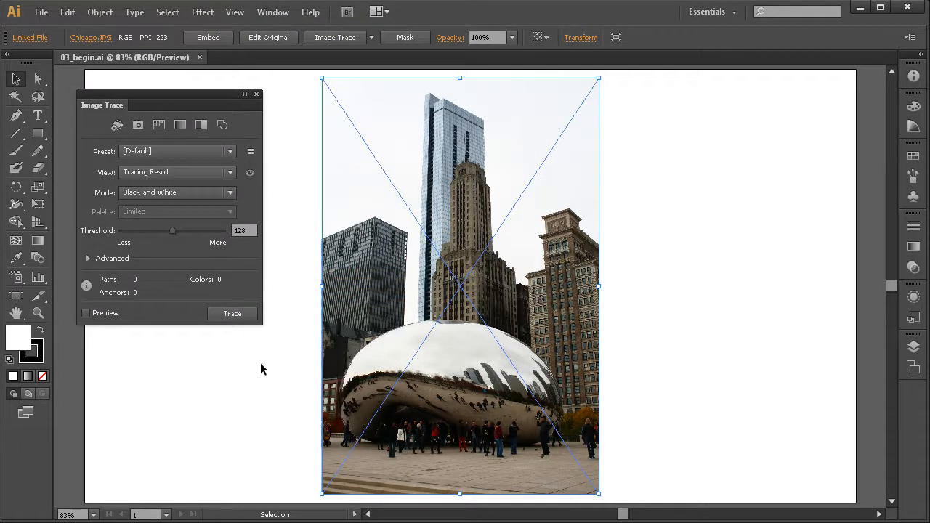
Examine the reflective sculpture and the surrounding buildings in the untraced photo up close
{"action": "key", "text": "z"}
{"action": "left_click_drag", "start_coordinate": [643, 185], "coordinate": [317, 438]}
{"action": "key", "text": "space"}
{"action": "left_click_drag", "start_coordinate": [477, 381], "coordinate": [486, 357]}
{"action": "mouse_move", "coordinate": [705, 160]}
{"action": "left_mouse_down"}
{"action": "mouse_move", "coordinate": [458, 319]}
{"action": "mouse_move", "coordinate": [511, 332]}
{"action": "left_mouse_up"}
{"action": "key", "text": "space"}
{"action": "key", "text": "space"}
{"action": "mouse_move", "coordinate": [369, 404]}
{"action": "left_mouse_down"}
{"action": "mouse_move", "coordinate": [527, 304]}
{"action": "mouse_move", "coordinate": [510, 365]}
{"action": "left_mouse_up"}
{"action": "left_click", "coordinate": [452, 314], "text": "ctrl+alt"}
{"action": "left_click", "coordinate": [453, 314], "text": "ctrl+alt"}
{"action": "left_click", "coordinate": [453, 314], "text": "ctrl+alt"}
{"action": "left_click_drag", "start_coordinate": [453, 314], "coordinate": [496, 321]}
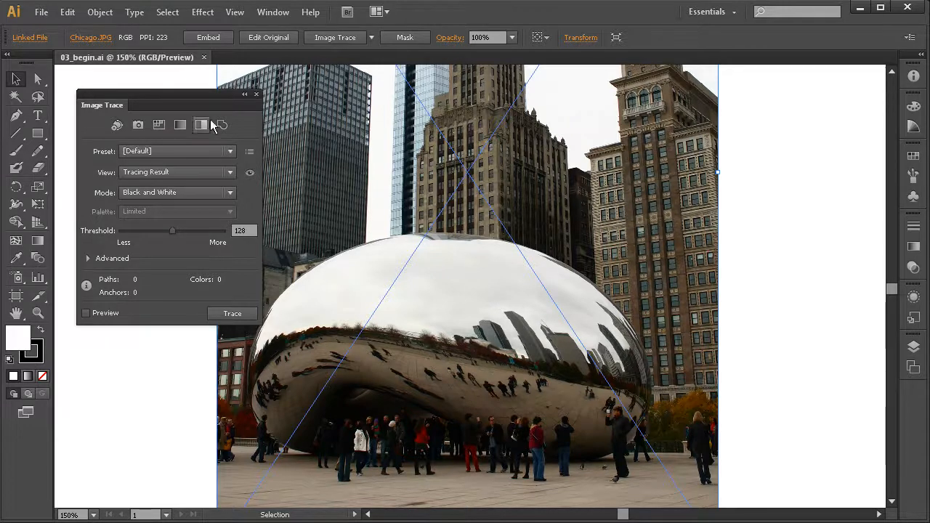
Preview the trace of the photo and apply the 3 Colors preset
{"action": "left_click_drag", "start_coordinate": [218, 95], "coordinate": [211, 84]}
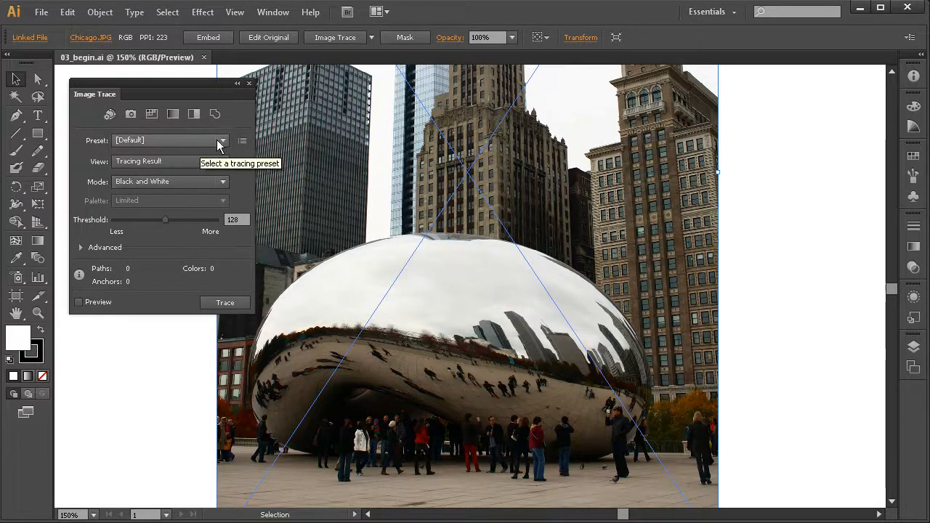
{"action": "left_click", "coordinate": [84, 302]}
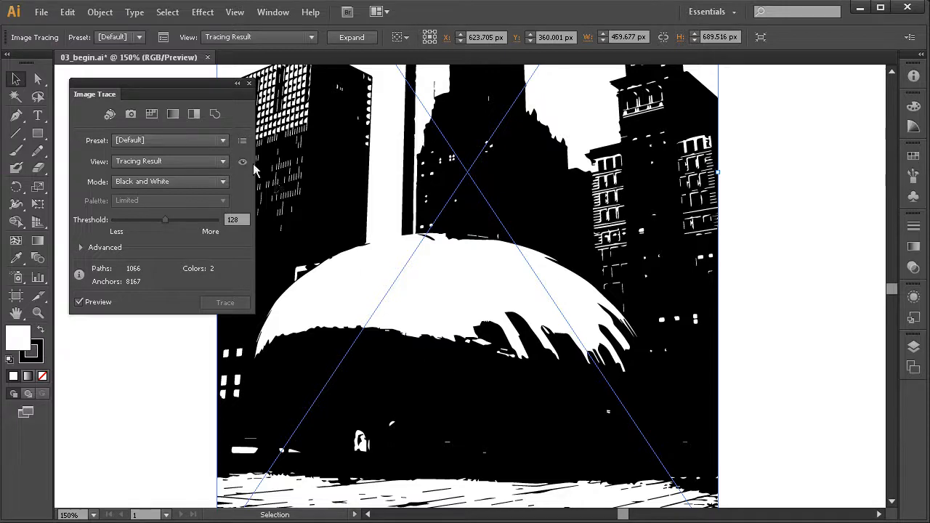
{"action": "left_click", "coordinate": [224, 140]}
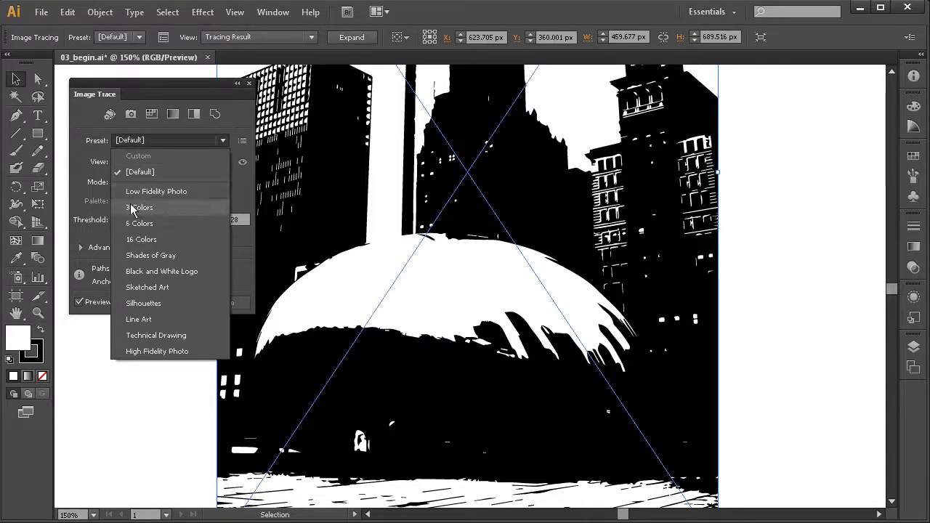
{"action": "left_click", "coordinate": [158, 211]}
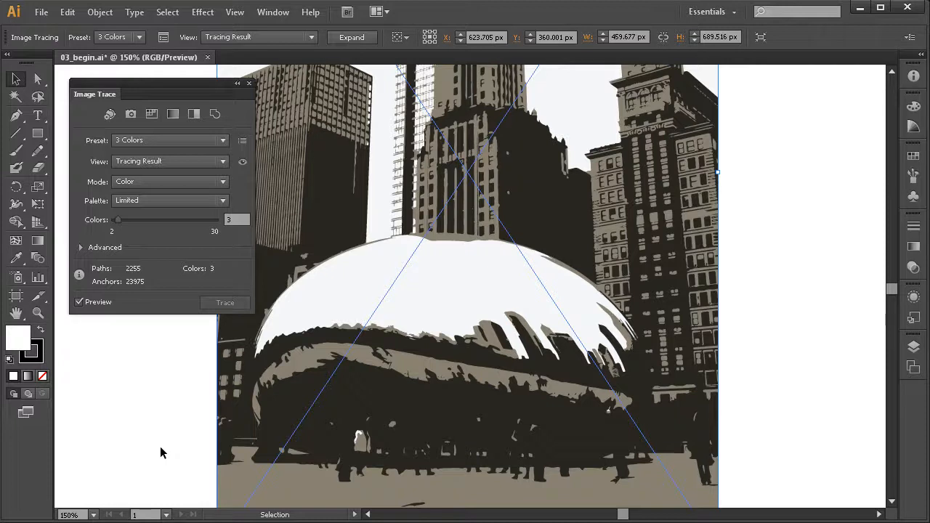
Set the tracing's maximum number of colors to 10 with the limited palette
{"action": "left_click_drag", "start_coordinate": [590, 315], "coordinate": [620, 346]}
{"action": "left_click", "coordinate": [554, 368], "text": "ctrl+alt"}
{"action": "left_click_drag", "start_coordinate": [507, 334], "coordinate": [548, 352]}
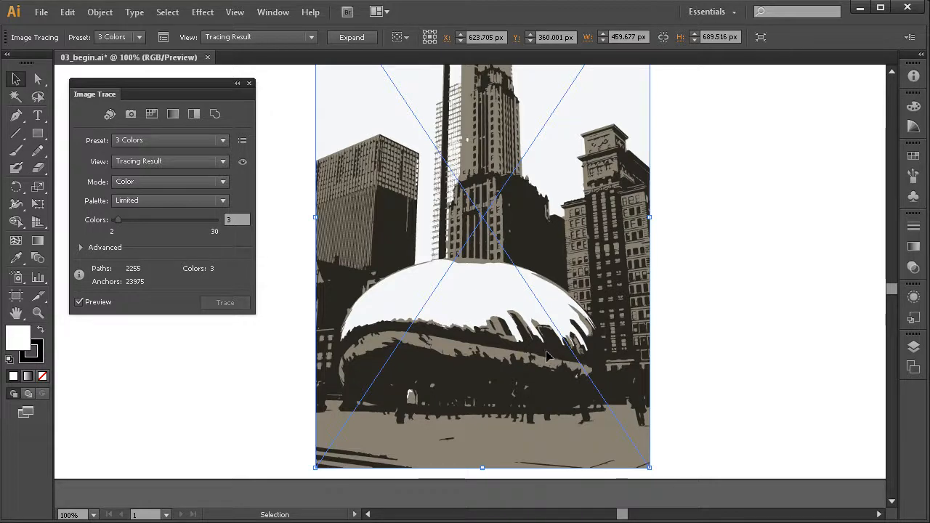
{"action": "left_click_drag", "start_coordinate": [521, 167], "coordinate": [515, 266]}
{"action": "left_click_drag", "start_coordinate": [528, 403], "coordinate": [514, 364]}
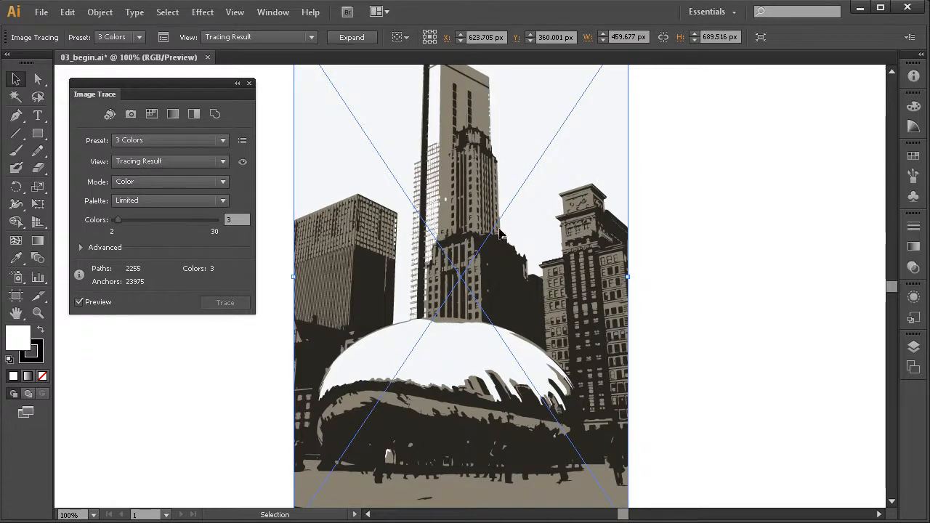
{"action": "key", "text": "space"}
{"action": "left_click_drag", "start_coordinate": [481, 360], "coordinate": [491, 340]}
{"action": "key", "text": "ctrl+space"}
{"action": "left_click_drag", "start_coordinate": [695, 157], "coordinate": [259, 446]}
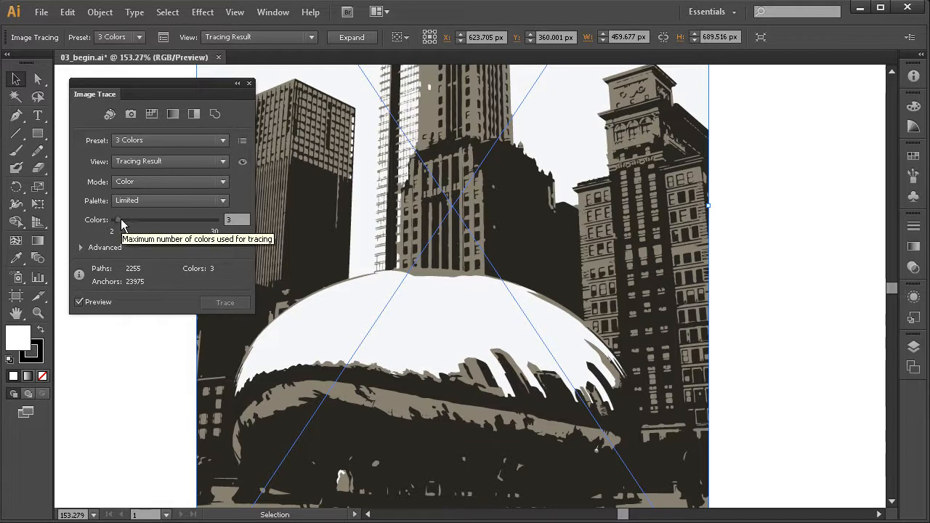
{"action": "left_click_drag", "start_coordinate": [119, 218], "coordinate": [143, 220]}
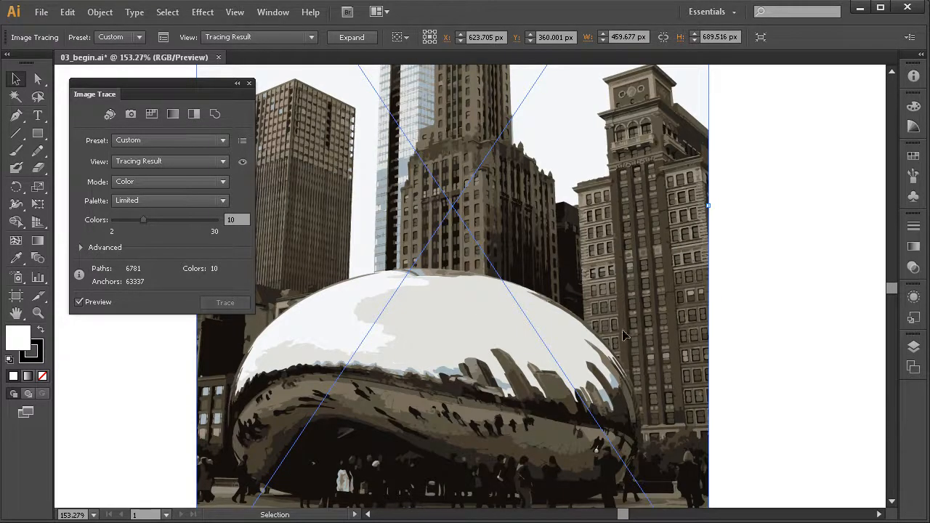
Deselect the tracing and examine the traced detail in the buildings, the sculpture's reflections and the people
{"action": "left_click", "coordinate": [729, 289]}
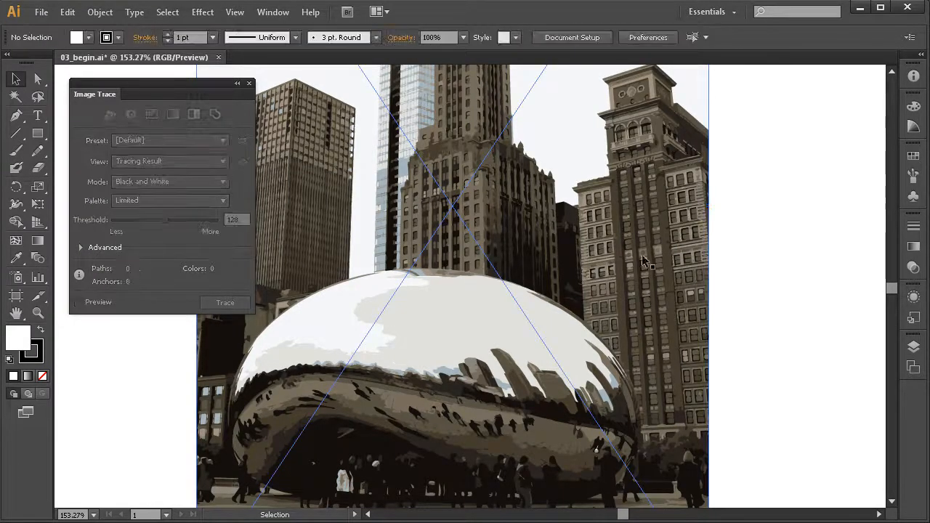
{"action": "left_click_drag", "start_coordinate": [630, 272], "coordinate": [627, 276]}
{"action": "left_click_drag", "start_coordinate": [743, 131], "coordinate": [560, 257]}
{"action": "left_click_drag", "start_coordinate": [492, 378], "coordinate": [497, 372]}
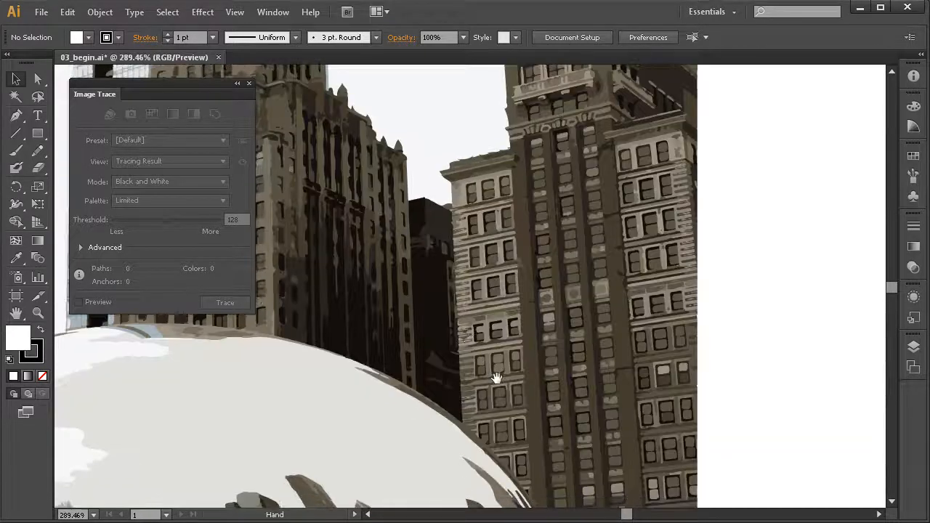
{"action": "left_click_drag", "start_coordinate": [447, 414], "coordinate": [484, 375]}
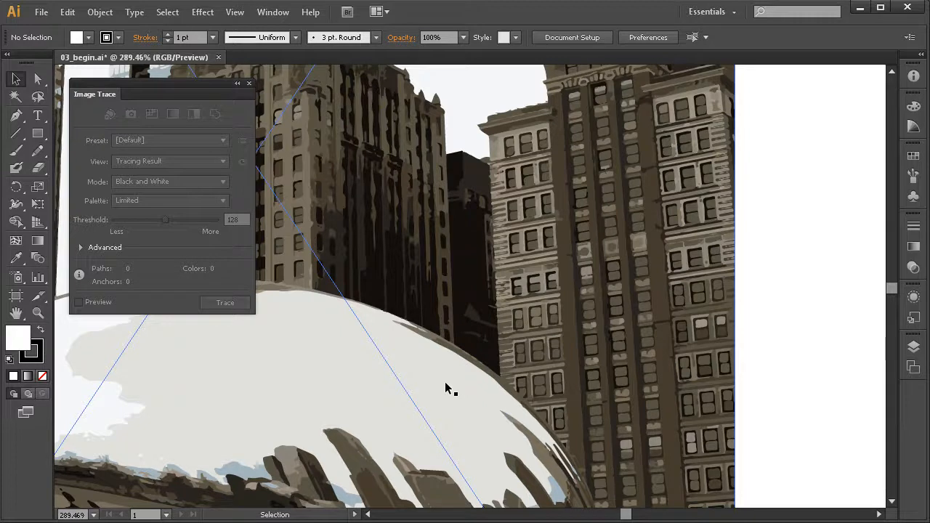
{"action": "left_click_drag", "start_coordinate": [455, 364], "coordinate": [556, 253]}
{"action": "left_click_drag", "start_coordinate": [452, 390], "coordinate": [600, 237]}
{"action": "left_click_drag", "start_coordinate": [366, 369], "coordinate": [490, 315]}
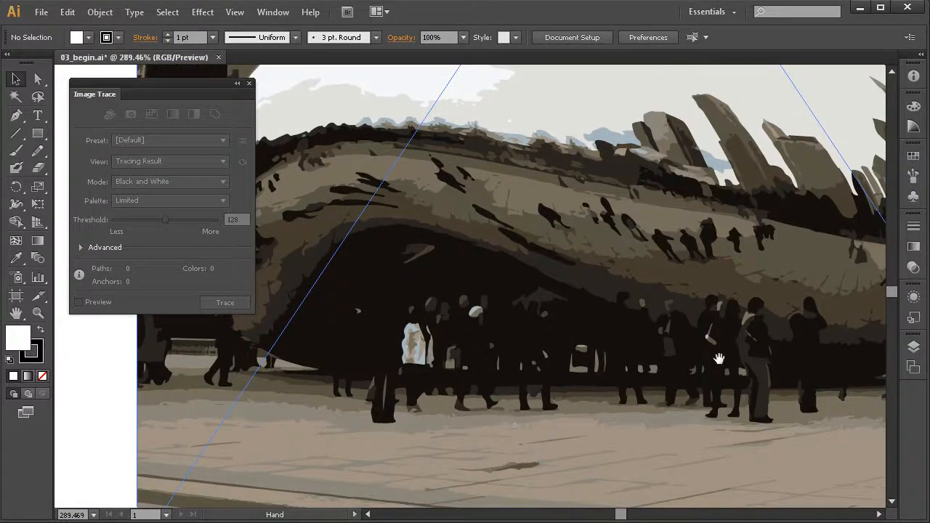
{"action": "left_click_drag", "start_coordinate": [718, 357], "coordinate": [673, 367]}
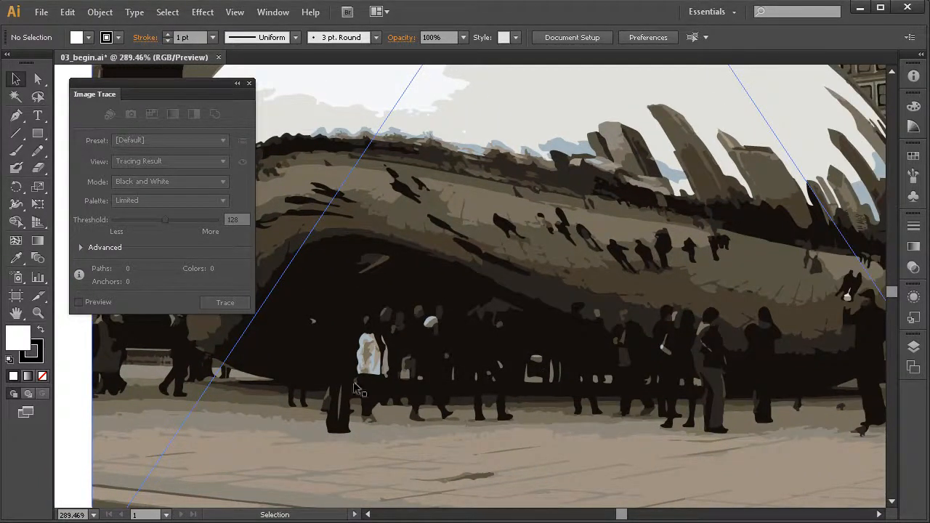
{"action": "left_click_drag", "start_coordinate": [663, 272], "coordinate": [594, 413]}
{"action": "left_click_drag", "start_coordinate": [584, 322], "coordinate": [525, 378]}
{"action": "left_click_drag", "start_coordinate": [592, 268], "coordinate": [529, 383]}
{"action": "left_click_drag", "start_coordinate": [560, 308], "coordinate": [528, 358]}
{"action": "mouse_move", "coordinate": [583, 283]}
{"action": "left_mouse_down"}
{"action": "mouse_move", "coordinate": [579, 308]}
{"action": "mouse_move", "coordinate": [601, 279]}
{"action": "left_mouse_up"}
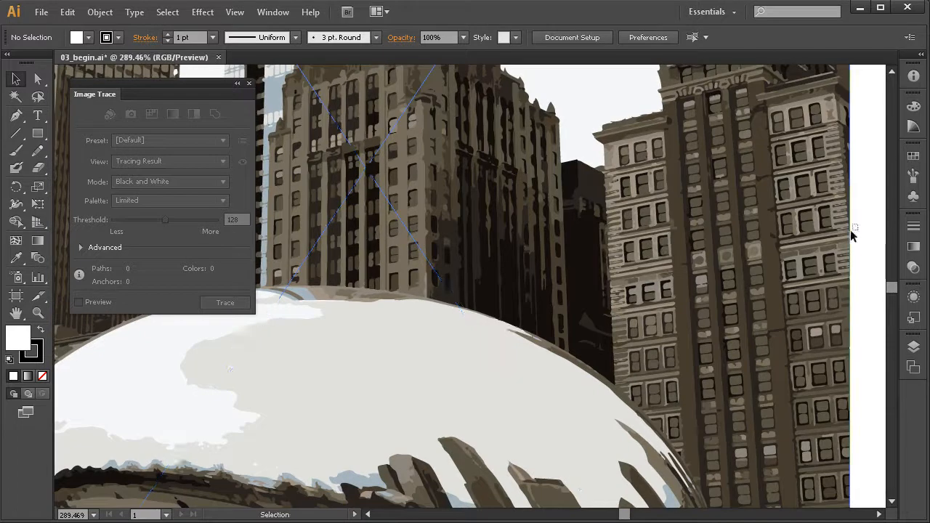
Reselect the traced photo and apply the Low Fidelity Photo preset
{"action": "left_click", "coordinate": [650, 347]}
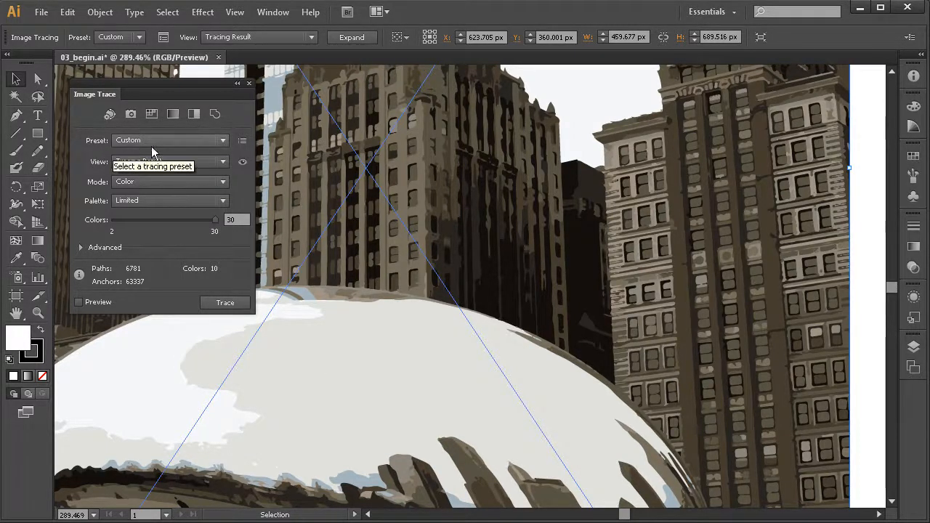
{"action": "left_click", "coordinate": [223, 142]}
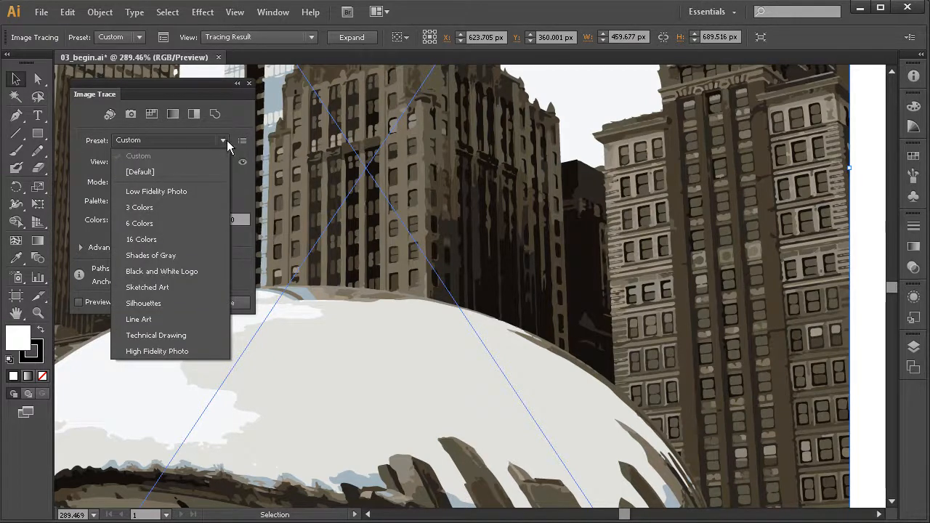
{"action": "left_click", "coordinate": [236, 124]}
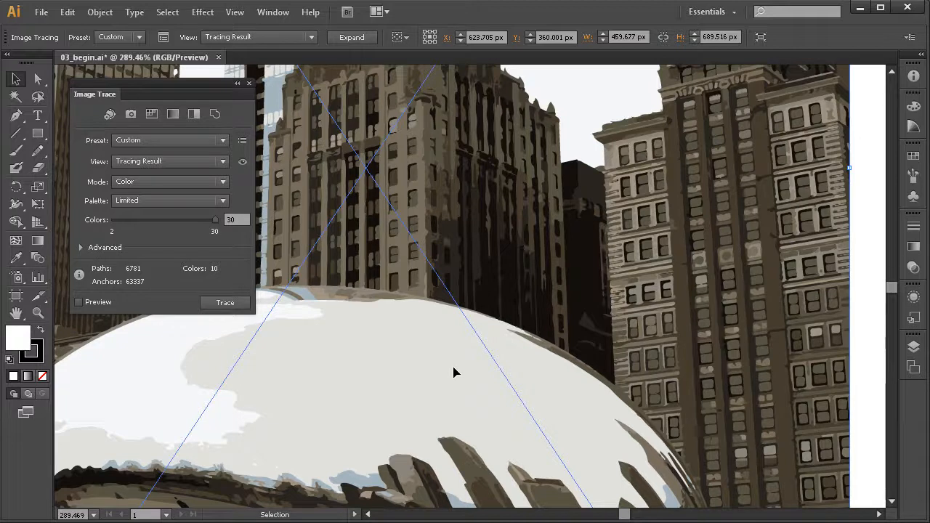
{"action": "left_click_drag", "start_coordinate": [424, 372], "coordinate": [459, 334]}
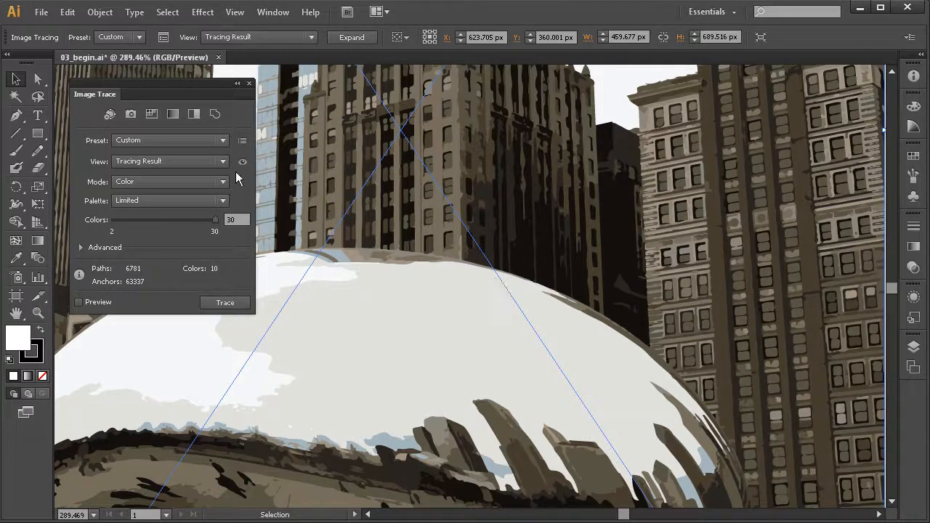
{"action": "left_click", "coordinate": [217, 144]}
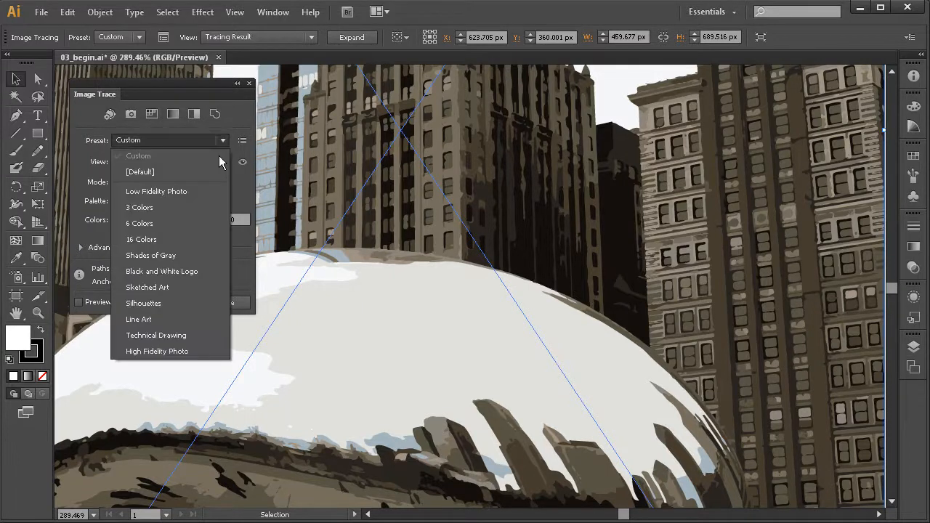
{"action": "left_click", "coordinate": [190, 192]}
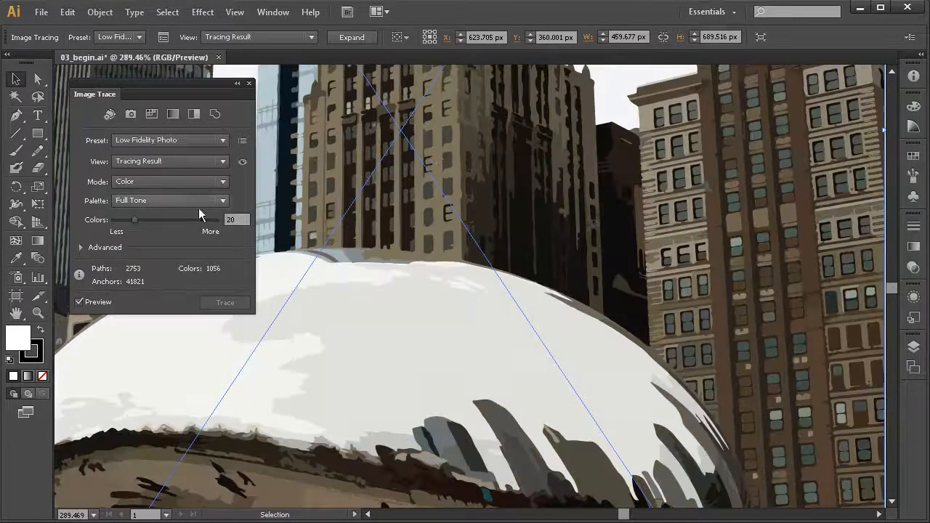
Inspect the full-tone tracing and expand the advanced options to review the paths, corners and noise settings
{"action": "left_click_drag", "start_coordinate": [505, 356], "coordinate": [585, 220]}
{"action": "left_click", "coordinate": [534, 372], "text": "ctrl+alt"}
{"action": "scroll", "coordinate": [534, 372], "scroll_direction": "down", "scroll_amount": 2}
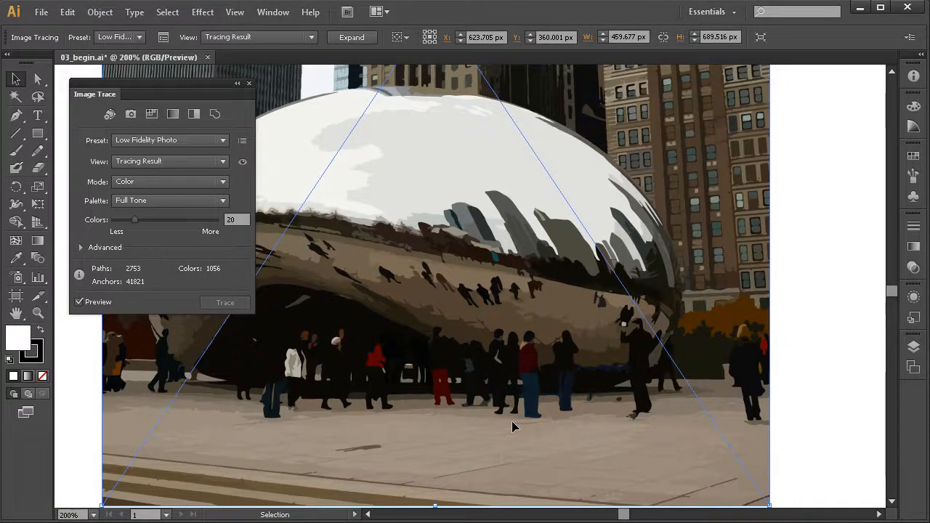
{"action": "left_click_drag", "start_coordinate": [611, 234], "coordinate": [603, 336]}
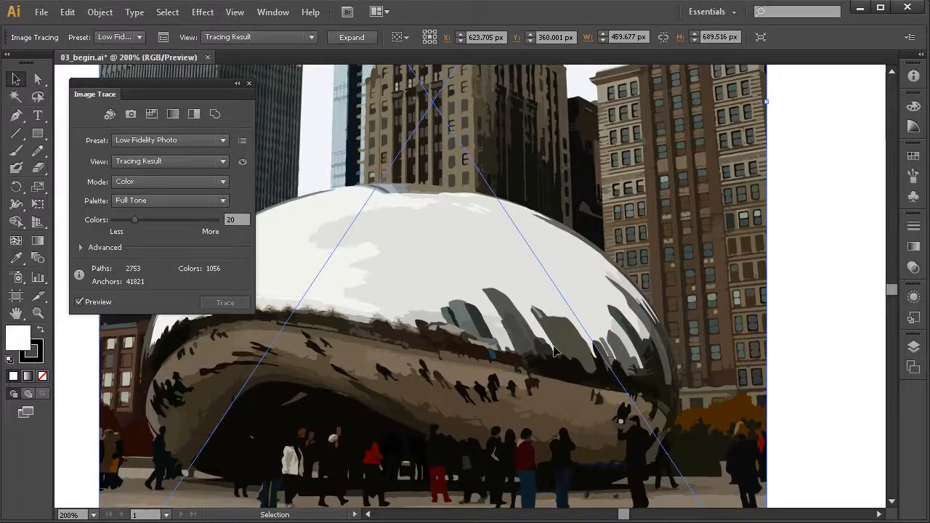
{"action": "left_click", "coordinate": [81, 248]}
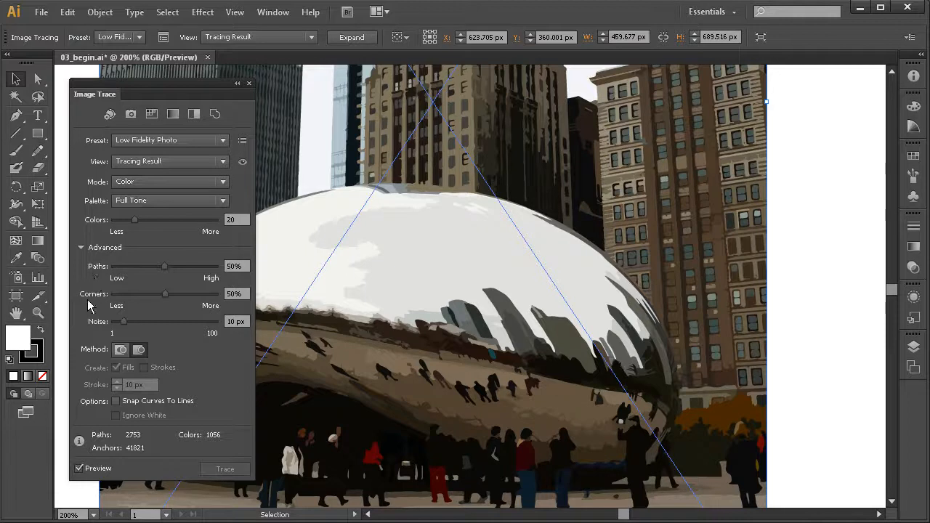
{"action": "mouse_move", "coordinate": [94, 331]}
Deselect the tracing and examine the shapes and corners of the building's windows up close
{"action": "left_click", "coordinate": [788, 167]}
{"action": "left_click_drag", "start_coordinate": [645, 225], "coordinate": [623, 260]}
{"action": "left_click_drag", "start_coordinate": [773, 141], "coordinate": [504, 344]}
{"action": "left_click_drag", "start_coordinate": [538, 374], "coordinate": [539, 368]}
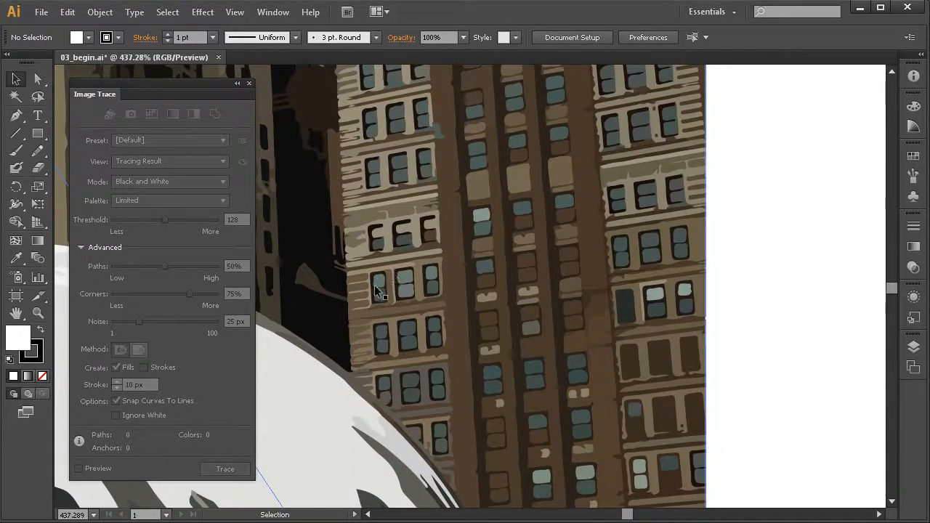
{"action": "left_click_drag", "start_coordinate": [695, 205], "coordinate": [321, 435]}
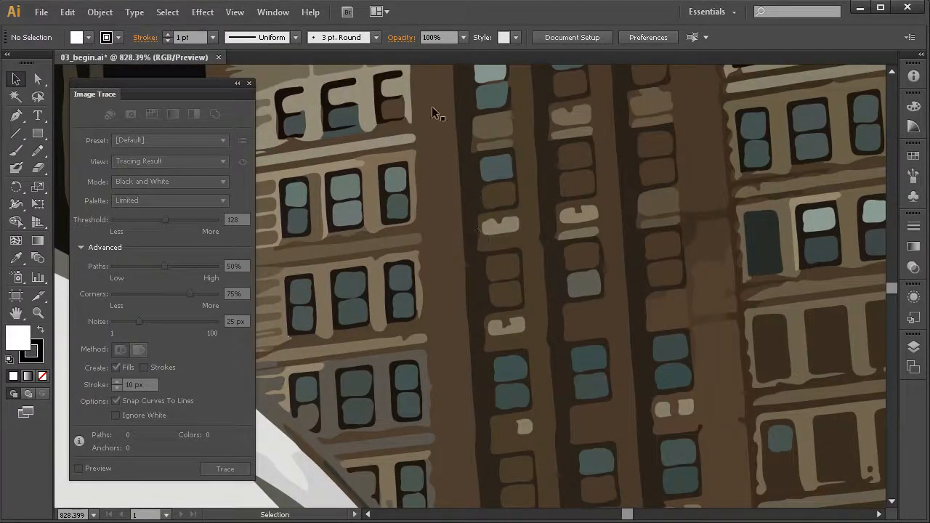
{"action": "key", "text": "space"}
{"action": "left_click_drag", "start_coordinate": [366, 197], "coordinate": [442, 230]}
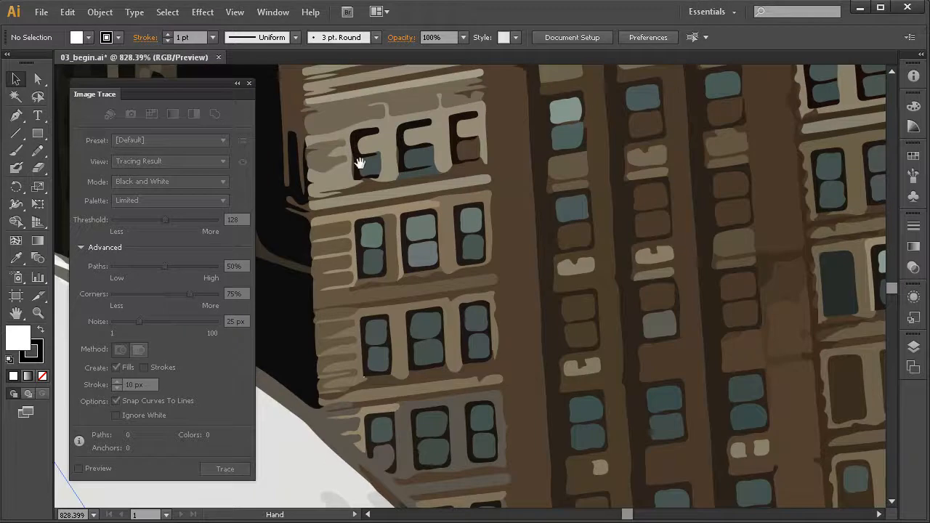
{"action": "key", "text": "space"}
{"action": "left_click_drag", "start_coordinate": [361, 173], "coordinate": [368, 213]}
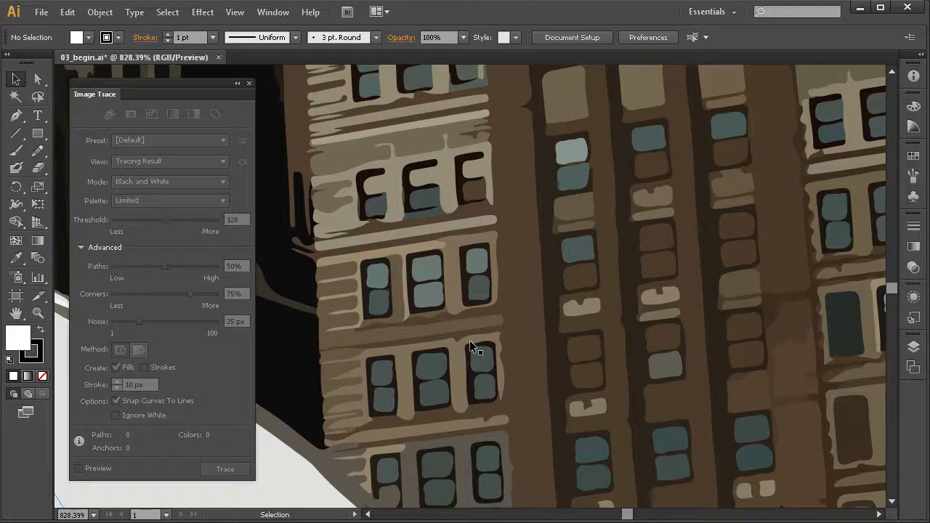
Reselect the tracing and examine the sculpture's reflections and the people at 300% zoom
{"action": "left_click", "coordinate": [601, 277]}
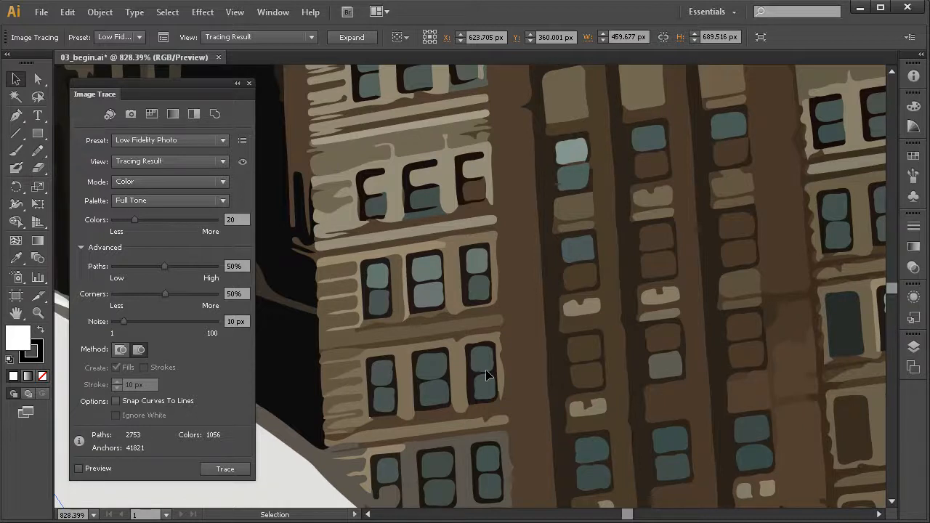
{"action": "key", "text": "ctrl+alt+space"}
{"action": "left_click", "coordinate": [559, 332], "text": "ctrl+alt"}
{"action": "left_click", "coordinate": [559, 333], "text": "ctrl+alt"}
{"action": "left_click", "coordinate": [558, 332], "text": "ctrl+alt"}
{"action": "left_click", "coordinate": [550, 332], "text": "ctrl+alt"}
{"action": "key", "text": "space"}
{"action": "left_click_drag", "start_coordinate": [391, 352], "coordinate": [673, 300]}
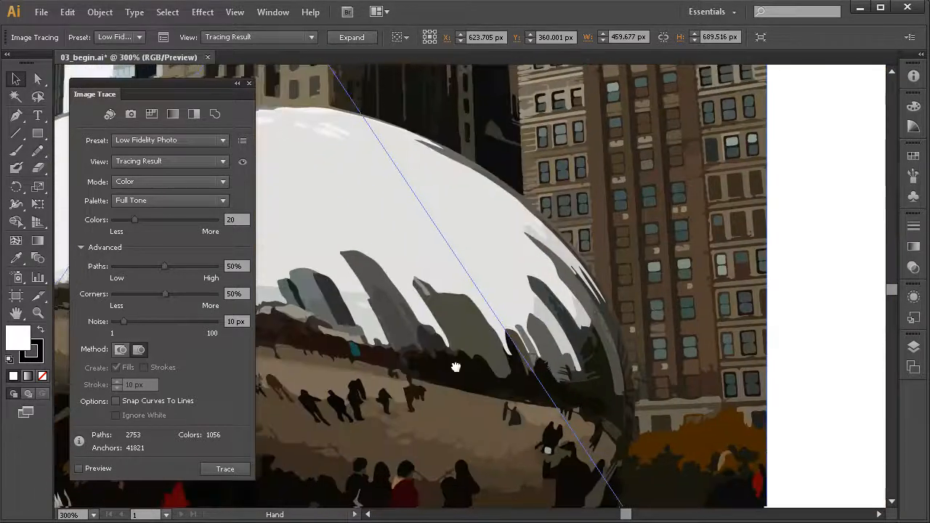
{"action": "left_click_drag", "start_coordinate": [460, 359], "coordinate": [584, 287]}
{"action": "left_click_drag", "start_coordinate": [527, 344], "coordinate": [569, 324]}
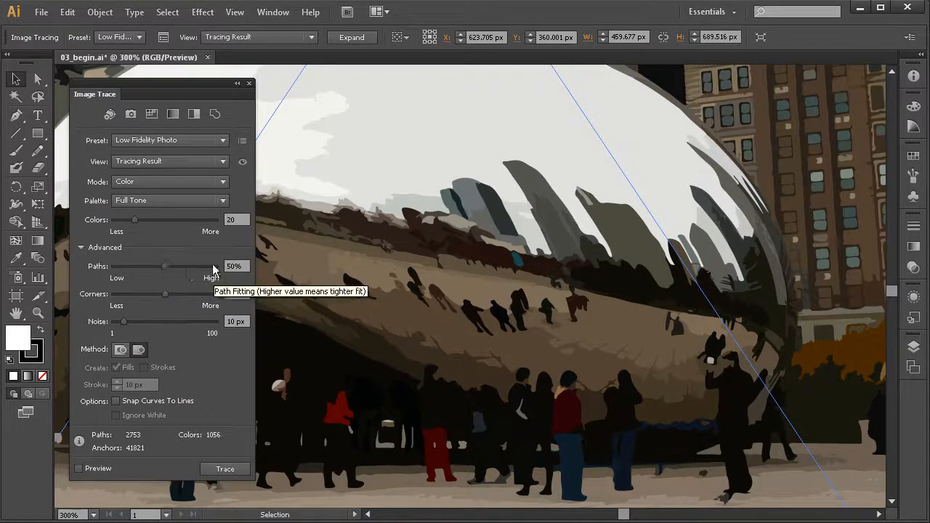
Raise the tracing's path fitting to 75% and turn on the live preview
{"action": "left_click_drag", "start_coordinate": [166, 268], "coordinate": [192, 267]}
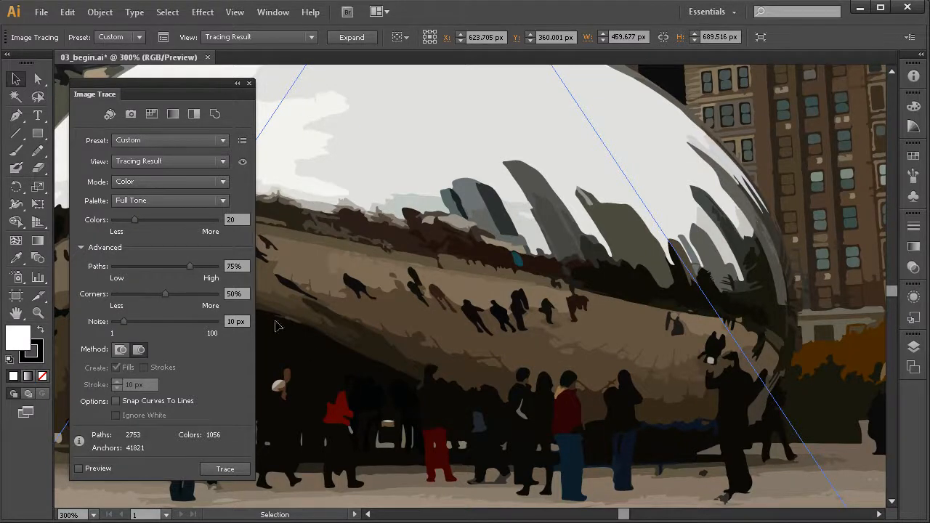
{"action": "left_click", "coordinate": [102, 471]}
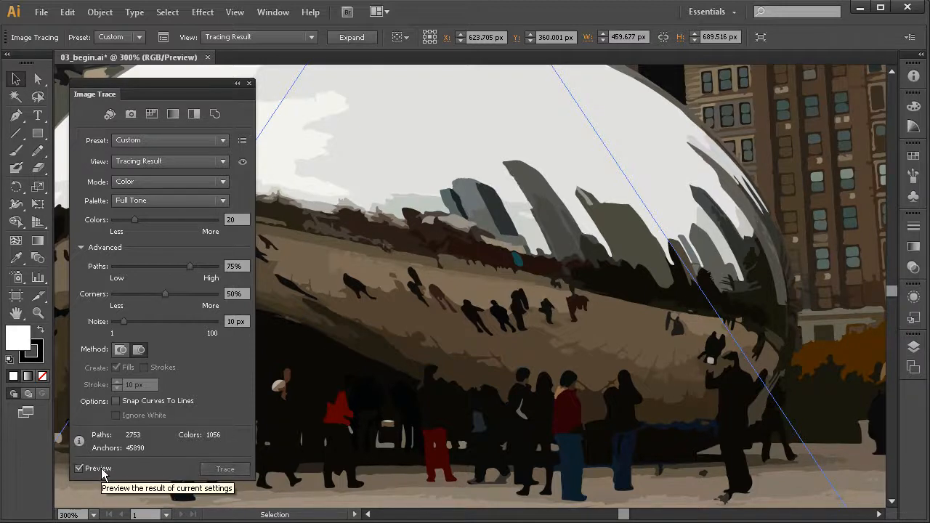
Examine the retraced sculpture, its reflections and the surrounding buildings at 200% and 300% zoom
{"action": "left_click_drag", "start_coordinate": [578, 261], "coordinate": [571, 299]}
{"action": "left_click", "coordinate": [596, 294], "text": "ctrl+alt"}
{"action": "scroll", "coordinate": [597, 294], "scroll_direction": "up", "scroll_amount": 5}
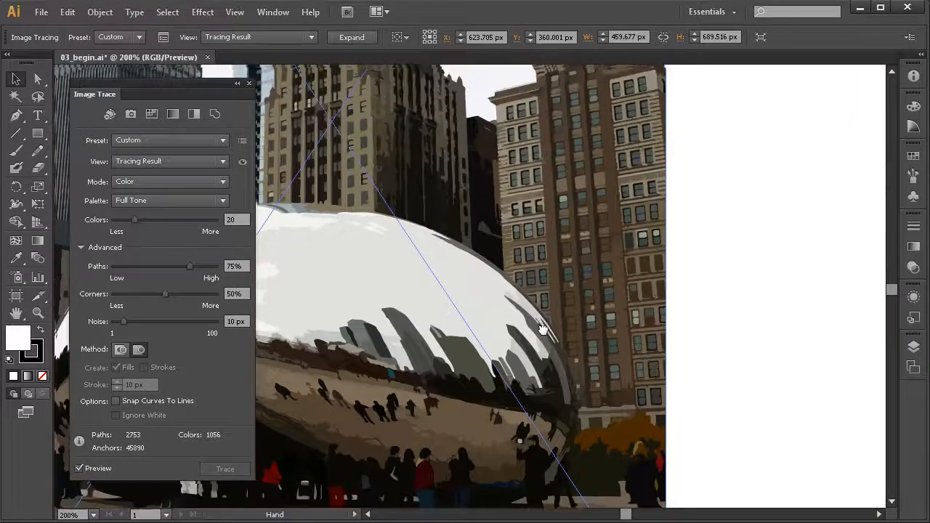
{"action": "left_click_drag", "start_coordinate": [468, 276], "coordinate": [607, 240]}
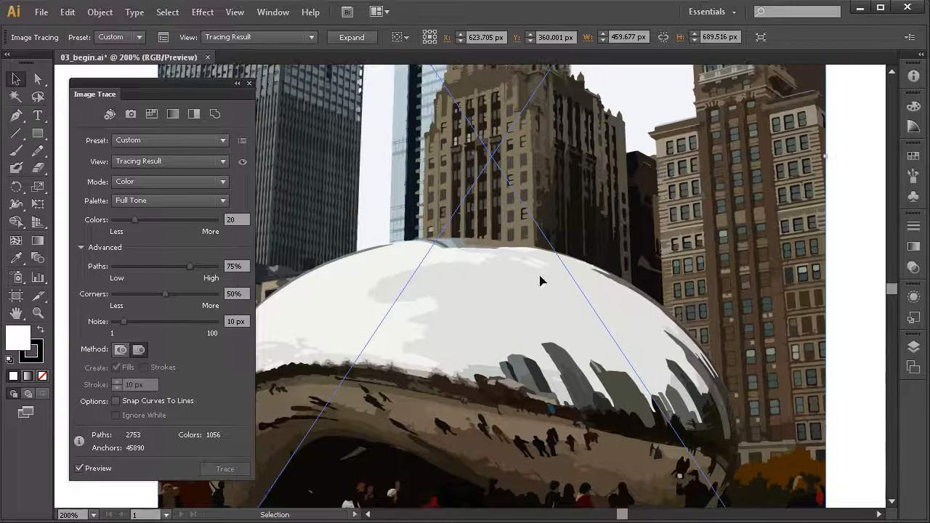
{"action": "left_click_drag", "start_coordinate": [650, 315], "coordinate": [576, 348]}
{"action": "left_click_drag", "start_coordinate": [793, 138], "coordinate": [600, 303]}
{"action": "left_click_drag", "start_coordinate": [436, 391], "coordinate": [612, 242]}
{"action": "left_click_drag", "start_coordinate": [467, 345], "coordinate": [574, 254]}
{"action": "left_click", "coordinate": [573, 254], "text": "alt"}
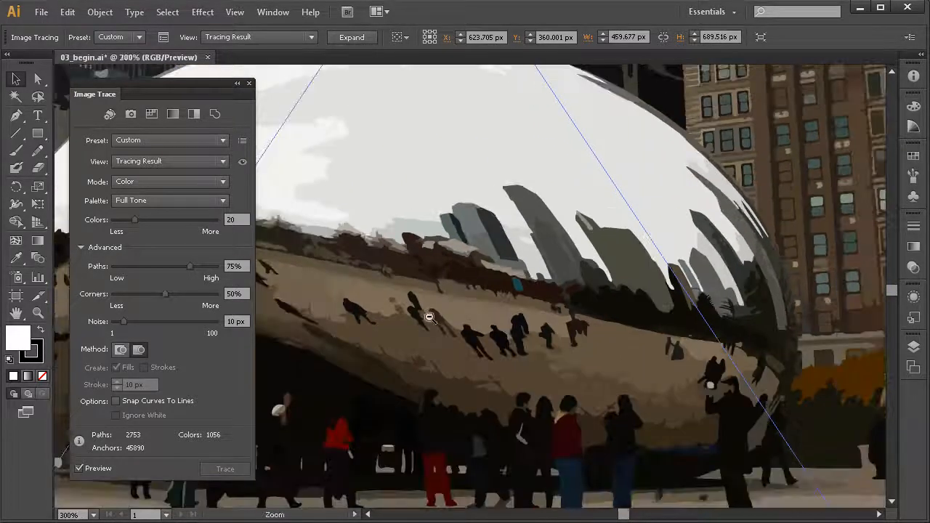
{"action": "left_click", "coordinate": [430, 317], "text": "alt"}
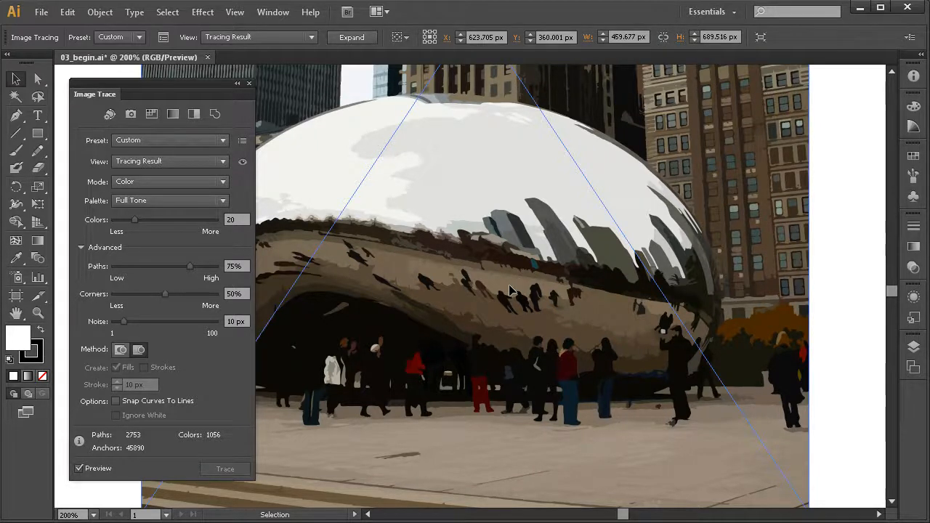
{"action": "left_click_drag", "start_coordinate": [714, 210], "coordinate": [610, 312]}
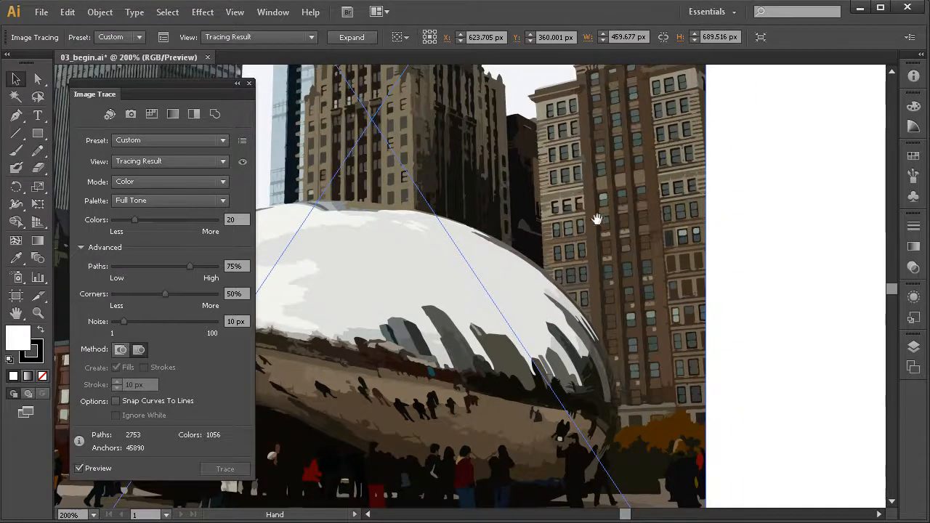
Examine the window shapes and corners of the brown building beside the sculpture up close
{"action": "left_click_drag", "start_coordinate": [676, 135], "coordinate": [511, 303]}
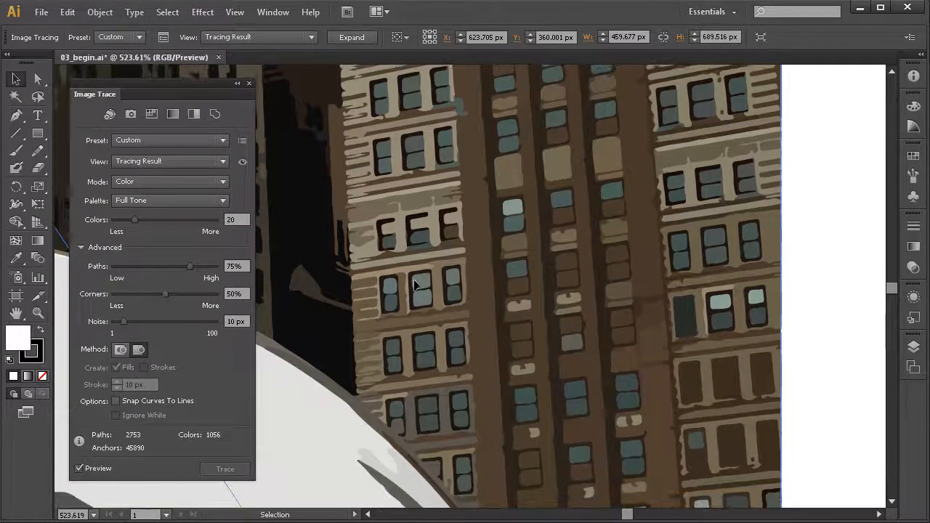
{"action": "left_click_drag", "start_coordinate": [460, 255], "coordinate": [372, 365]}
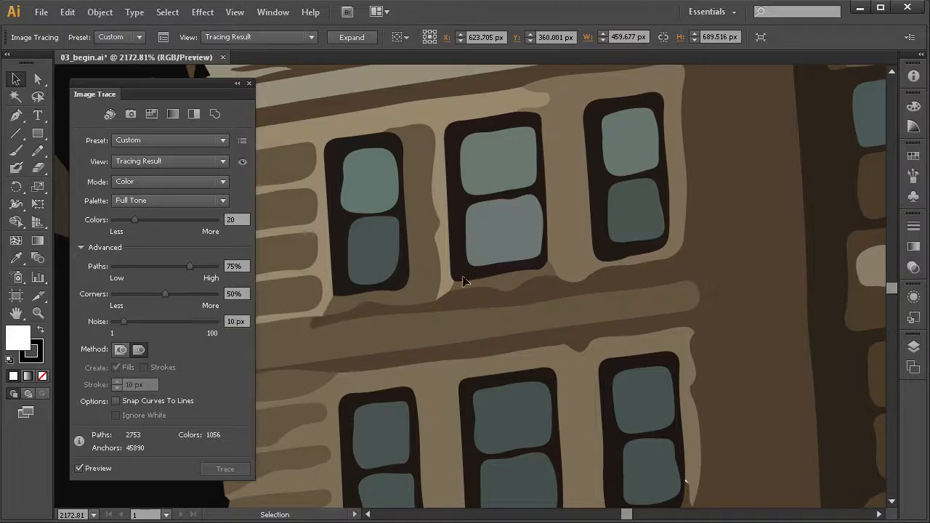
{"action": "left_click_drag", "start_coordinate": [524, 352], "coordinate": [562, 205]}
{"action": "left_click_drag", "start_coordinate": [523, 327], "coordinate": [521, 225]}
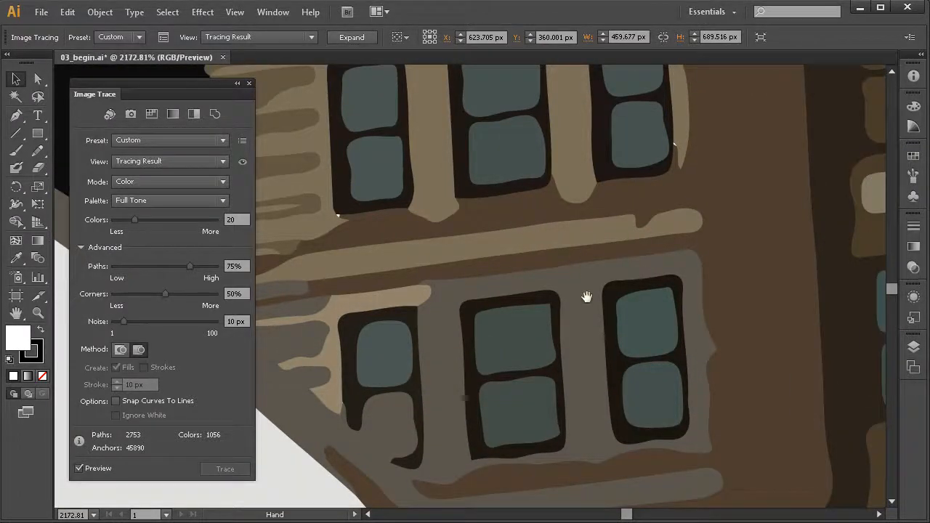
{"action": "left_click", "coordinate": [575, 347], "text": "ctrl+alt"}
{"action": "left_click", "coordinate": [575, 350], "text": "ctrl+alt"}
{"action": "left_click", "coordinate": [575, 350], "text": "ctrl+alt"}
Examine the skyline reflections on the sculpture and the people beneath it, from 800% out to 200% zoom
{"action": "mouse_move", "coordinate": [530, 349]}
{"action": "left_mouse_down"}
{"action": "mouse_move", "coordinate": [511, 317]}
{"action": "mouse_move", "coordinate": [560, 298]}
{"action": "mouse_move", "coordinate": [587, 251]}
{"action": "mouse_move", "coordinate": [618, 226]}
{"action": "left_mouse_up"}
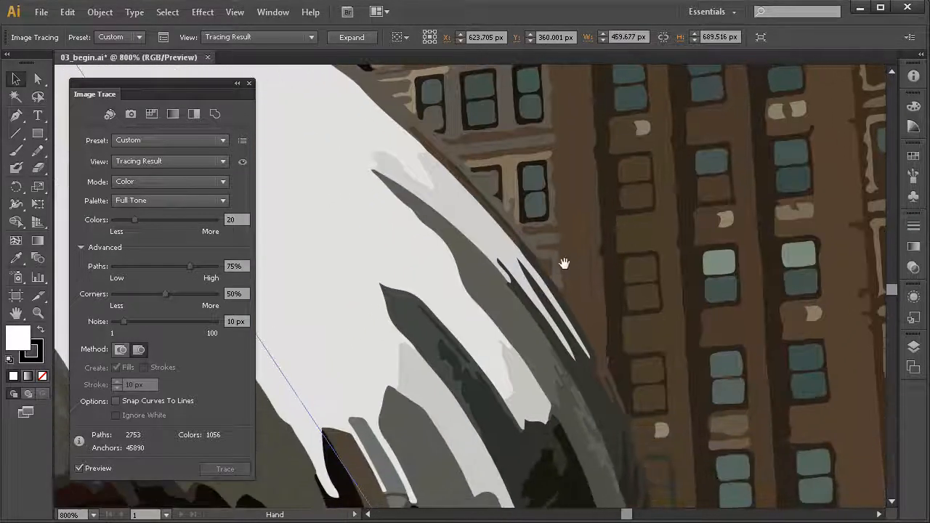
{"action": "left_click", "coordinate": [538, 336], "text": "ctrl+alt"}
{"action": "mouse_move", "coordinate": [525, 345]}
{"action": "left_mouse_down"}
{"action": "mouse_move", "coordinate": [599, 281]}
{"action": "mouse_move", "coordinate": [651, 257]}
{"action": "left_mouse_up"}
{"action": "left_click_drag", "start_coordinate": [559, 312], "coordinate": [656, 282]}
{"action": "left_click_drag", "start_coordinate": [586, 303], "coordinate": [630, 294]}
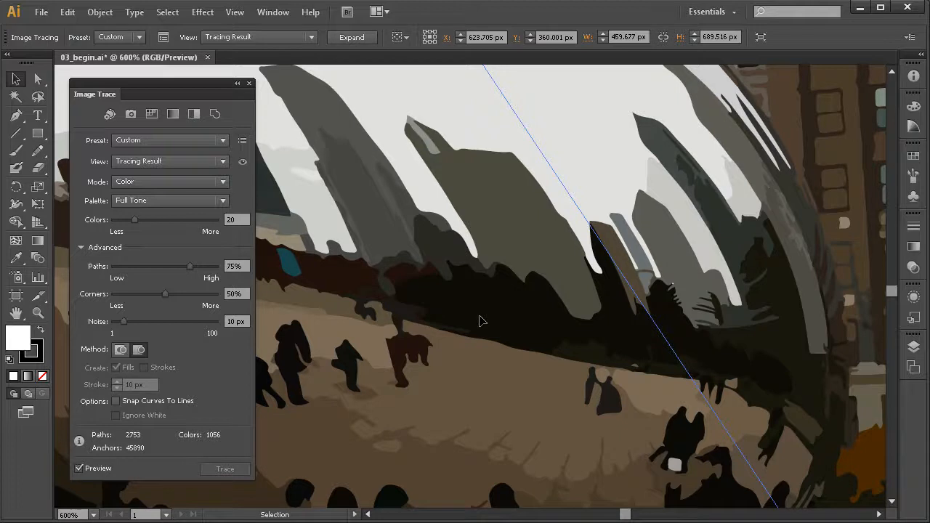
{"action": "left_click_drag", "start_coordinate": [421, 390], "coordinate": [592, 314]}
{"action": "left_click", "coordinate": [566, 338], "text": "ctrl+alt"}
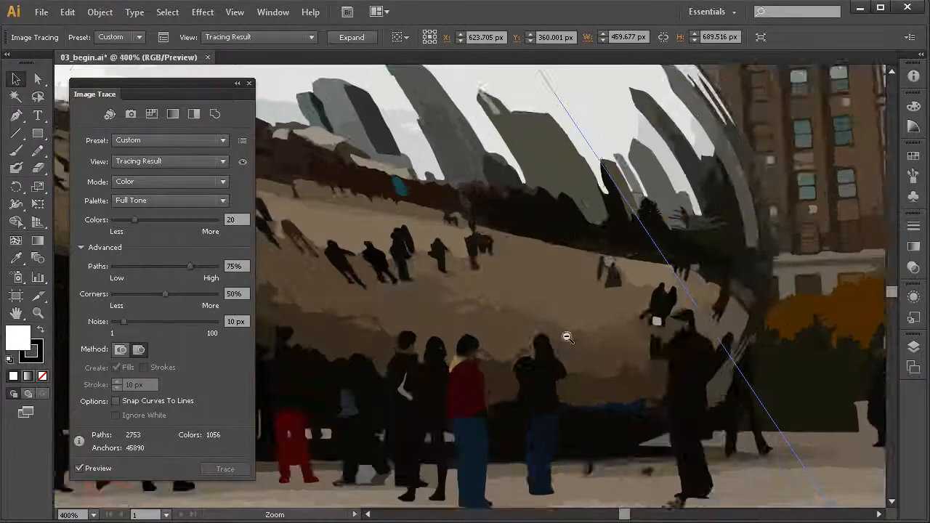
{"action": "left_click", "coordinate": [565, 337], "text": "ctrl+alt"}
{"action": "left_click_drag", "start_coordinate": [477, 325], "coordinate": [644, 267]}
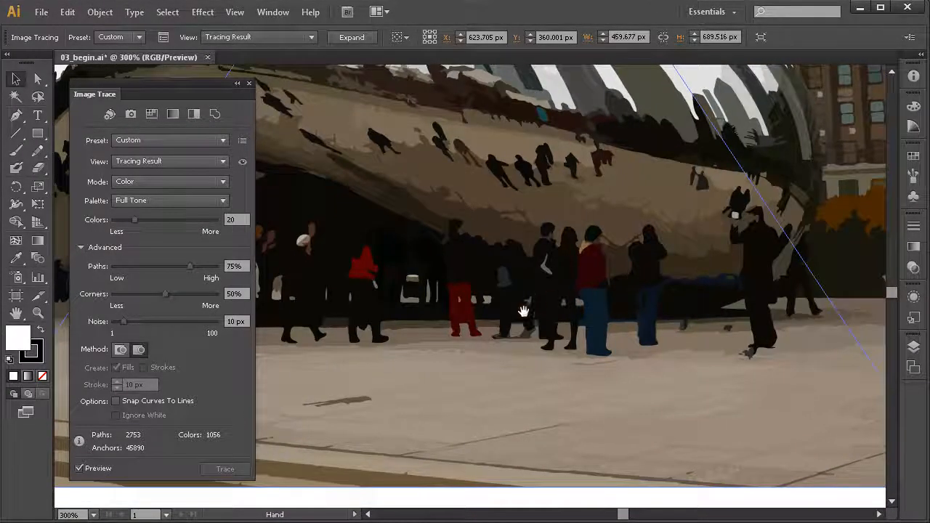
{"action": "left_click_drag", "start_coordinate": [488, 345], "coordinate": [496, 311]}
{"action": "left_click", "coordinate": [509, 312], "text": "ctrl+alt"}
{"action": "mouse_move", "coordinate": [458, 225]}
{"action": "left_mouse_down"}
{"action": "mouse_move", "coordinate": [501, 328]}
{"action": "mouse_move", "coordinate": [541, 346]}
{"action": "mouse_move", "coordinate": [528, 327]}
{"action": "left_mouse_up"}
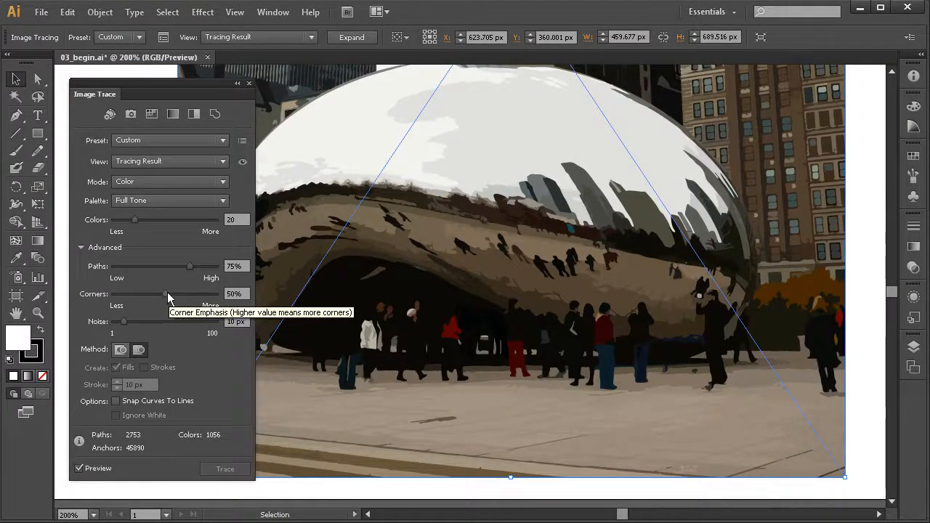
Set the corner emphasis to 75% and examine the sculpture's reflected figures and the crowd
{"action": "left_click_drag", "start_coordinate": [167, 294], "coordinate": [183, 294]}
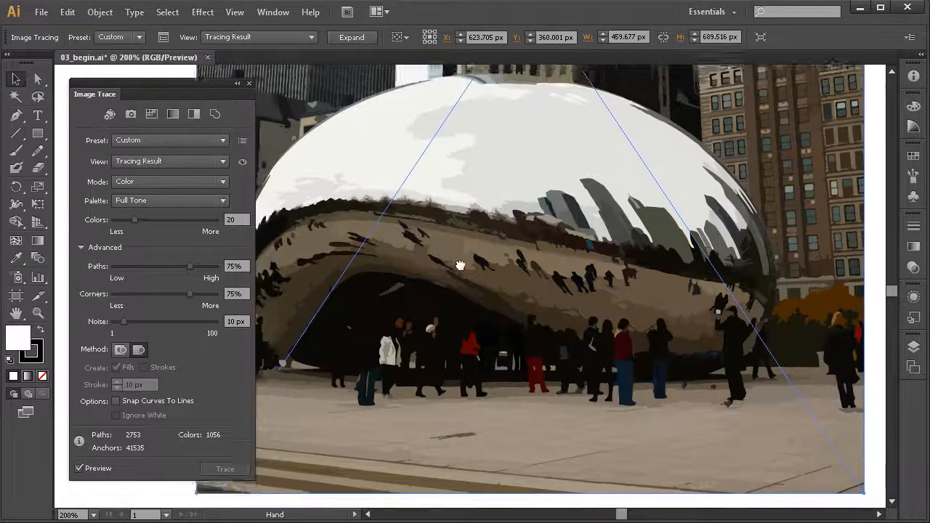
{"action": "left_click_drag", "start_coordinate": [395, 212], "coordinate": [495, 285]}
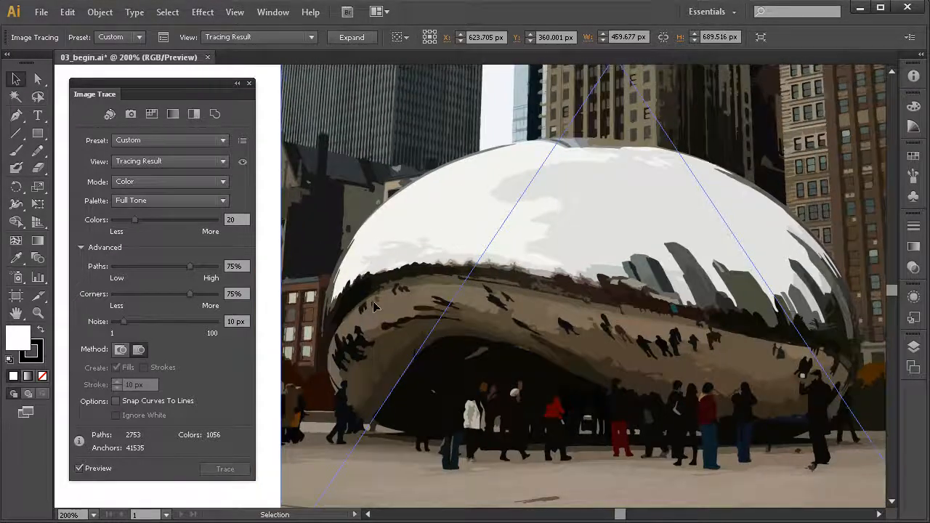
{"action": "left_click_drag", "start_coordinate": [377, 305], "coordinate": [422, 285]}
{"action": "left_click_drag", "start_coordinate": [679, 174], "coordinate": [320, 393]}
{"action": "left_click_drag", "start_coordinate": [409, 349], "coordinate": [560, 295]}
{"action": "left_click", "coordinate": [596, 314], "text": "ctrl+alt"}
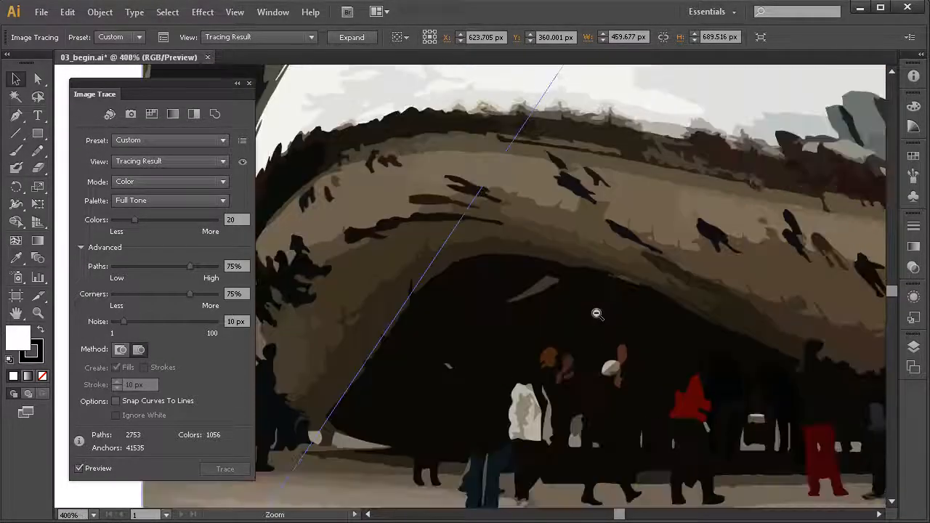
{"action": "left_click_drag", "start_coordinate": [649, 363], "coordinate": [593, 316]}
{"action": "left_click_drag", "start_coordinate": [506, 328], "coordinate": [485, 332]}
{"action": "left_click", "coordinate": [514, 335], "text": "ctrl+alt"}
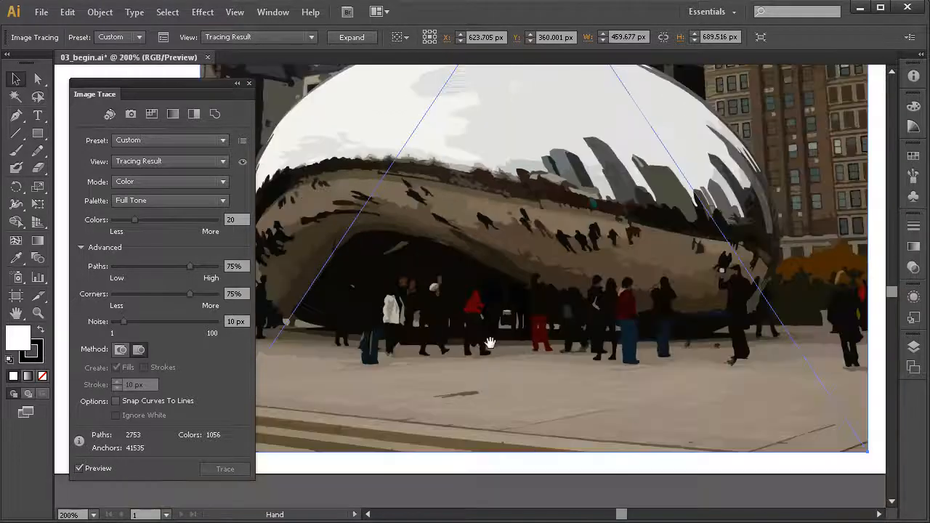
Raise the corner emphasis to 100% and display the tracing result with outlines
{"action": "left_click_drag", "start_coordinate": [196, 301], "coordinate": [223, 304]}
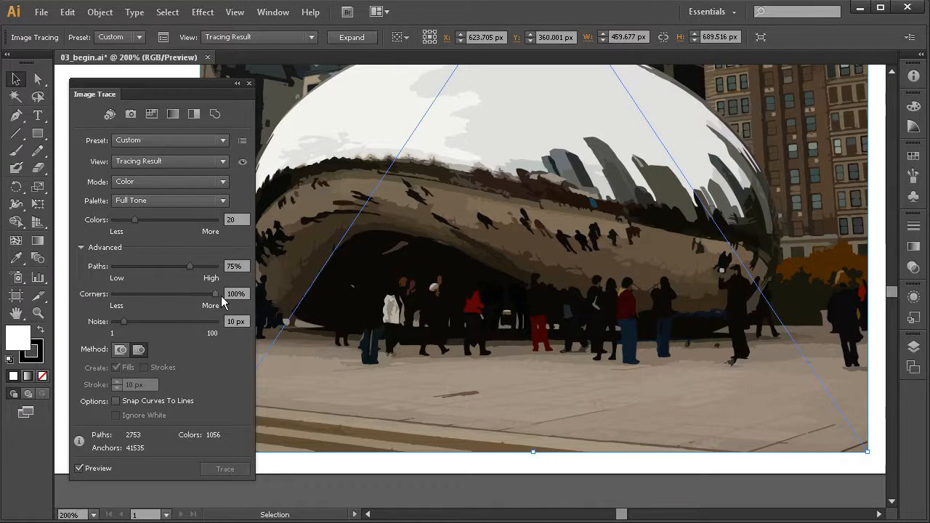
{"action": "left_click", "coordinate": [204, 164]}
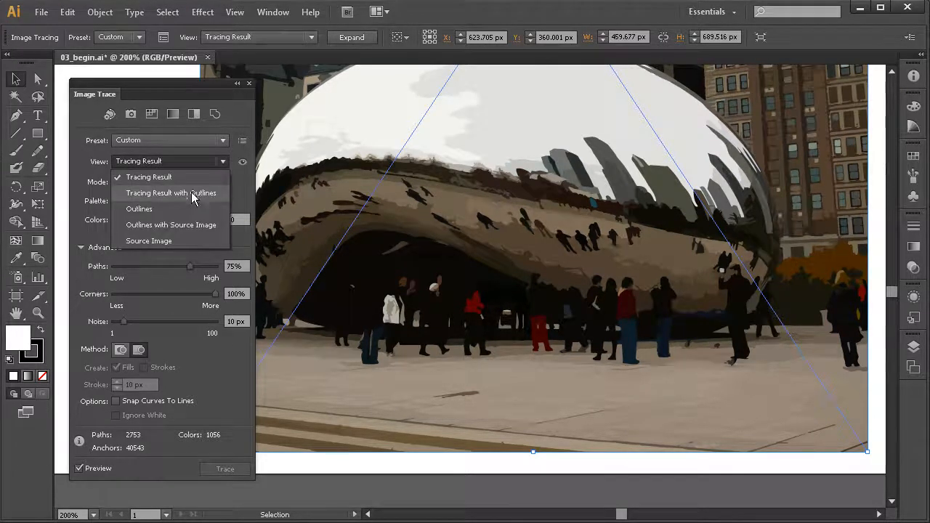
{"action": "left_click", "coordinate": [211, 192]}
Examine the outlines and corner points of the small reflected figures on the sculpture up close
{"action": "left_click_drag", "start_coordinate": [409, 301], "coordinate": [515, 320]}
{"action": "left_click_drag", "start_coordinate": [613, 159], "coordinate": [339, 346]}
{"action": "left_click_drag", "start_coordinate": [458, 298], "coordinate": [462, 314]}
{"action": "left_click_drag", "start_coordinate": [589, 139], "coordinate": [316, 436]}
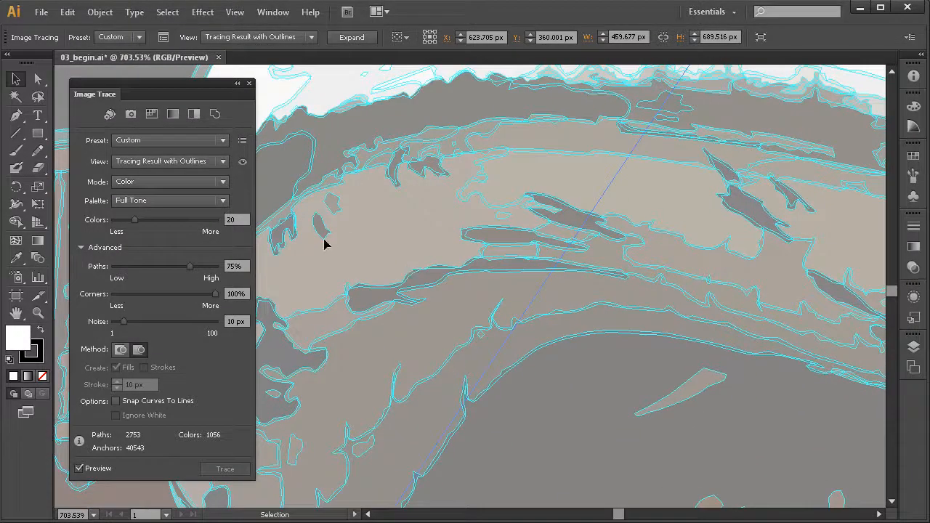
{"action": "left_click_drag", "start_coordinate": [415, 160], "coordinate": [308, 280]}
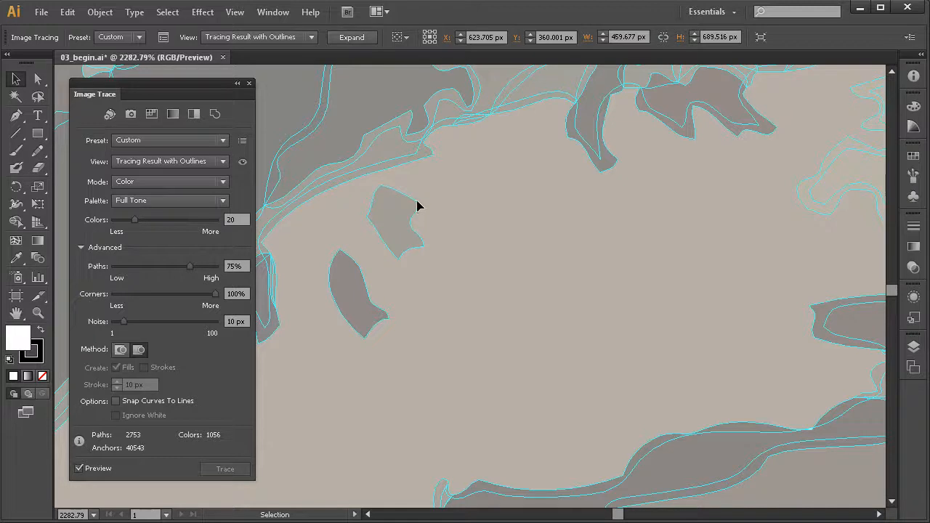
{"action": "left_click", "coordinate": [573, 334], "text": "ctrl+alt"}
{"action": "left_click", "coordinate": [572, 334], "text": "ctrl+alt"}
{"action": "left_click", "coordinate": [573, 334], "text": "ctrl+alt"}
{"action": "left_click", "coordinate": [573, 333], "text": "ctrl+alt"}
{"action": "left_click", "coordinate": [573, 334], "text": "ctrl+alt"}
{"action": "left_click", "coordinate": [573, 334], "text": "ctrl+alt"}
{"action": "left_click", "coordinate": [573, 334], "text": "ctrl+alt"}
{"action": "left_click", "coordinate": [571, 336], "text": "ctrl+alt"}
{"action": "left_click_drag", "start_coordinate": [409, 188], "coordinate": [519, 354]}
Return the artwork to 100% zoom and to the plain Tracing Result view
{"action": "key", "text": "ctrl+1"}
{"action": "left_click", "coordinate": [192, 162]}
{"action": "left_click", "coordinate": [149, 176]}
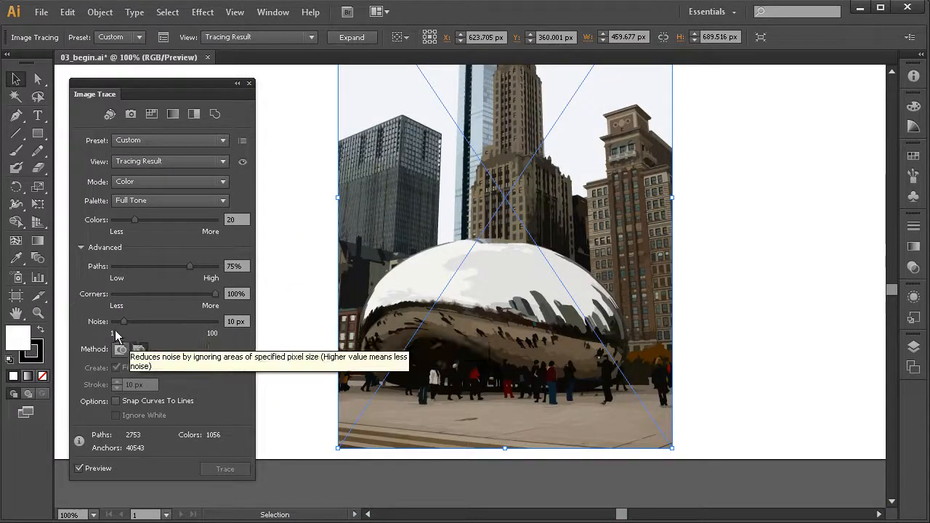
Compare the source image with the tracing result around the central tower's windows and facade
{"action": "left_click_drag", "start_coordinate": [534, 193], "coordinate": [526, 250]}
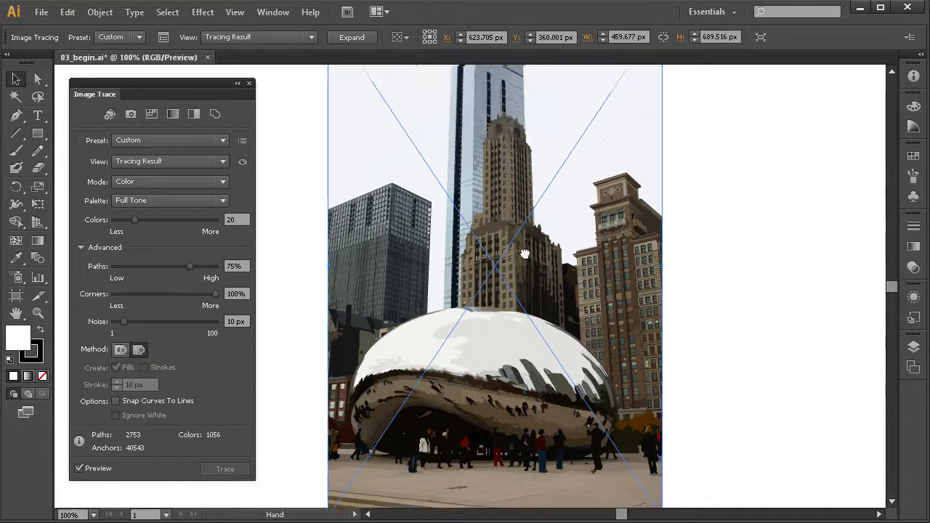
{"action": "left_click_drag", "start_coordinate": [724, 137], "coordinate": [310, 394]}
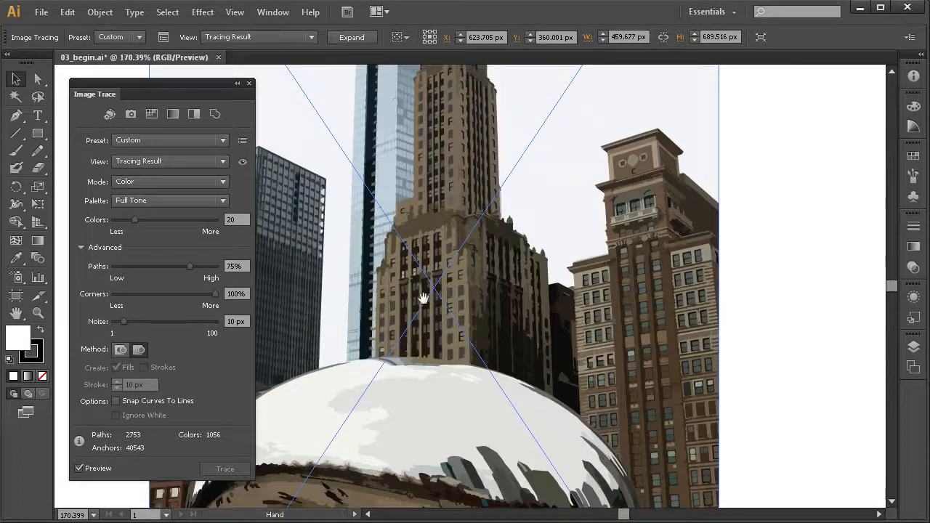
{"action": "left_click_drag", "start_coordinate": [419, 298], "coordinate": [471, 295]}
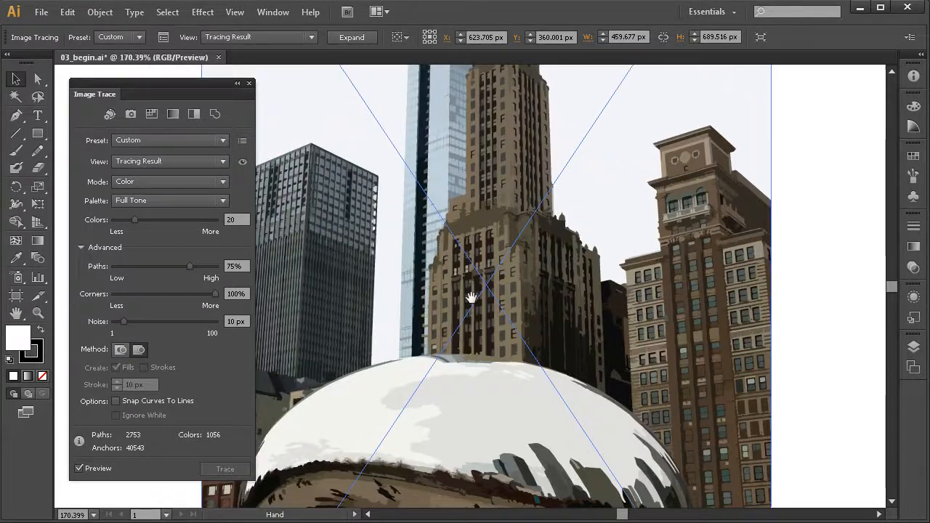
{"action": "left_click", "coordinate": [241, 166]}
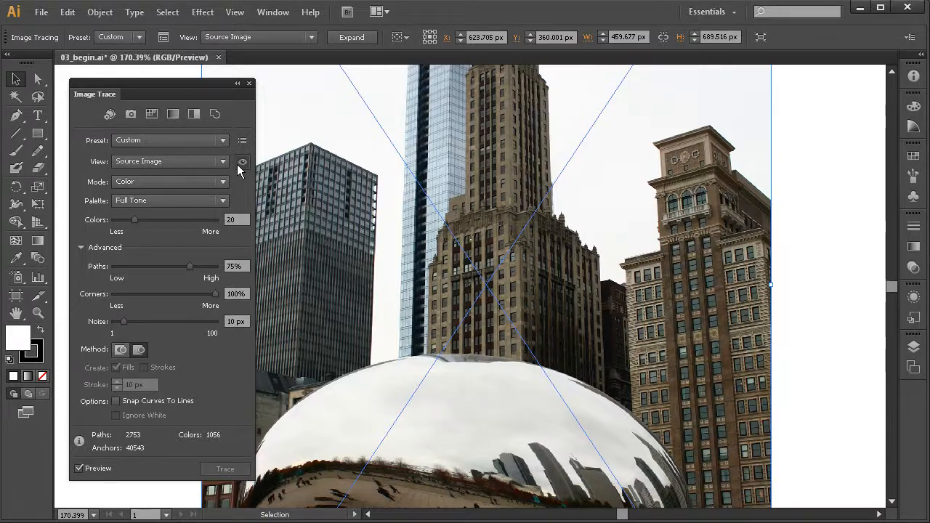
{"action": "left_click_drag", "start_coordinate": [588, 179], "coordinate": [380, 400]}
{"action": "left_click_drag", "start_coordinate": [495, 230], "coordinate": [515, 291]}
{"action": "left_click", "coordinate": [242, 166]}
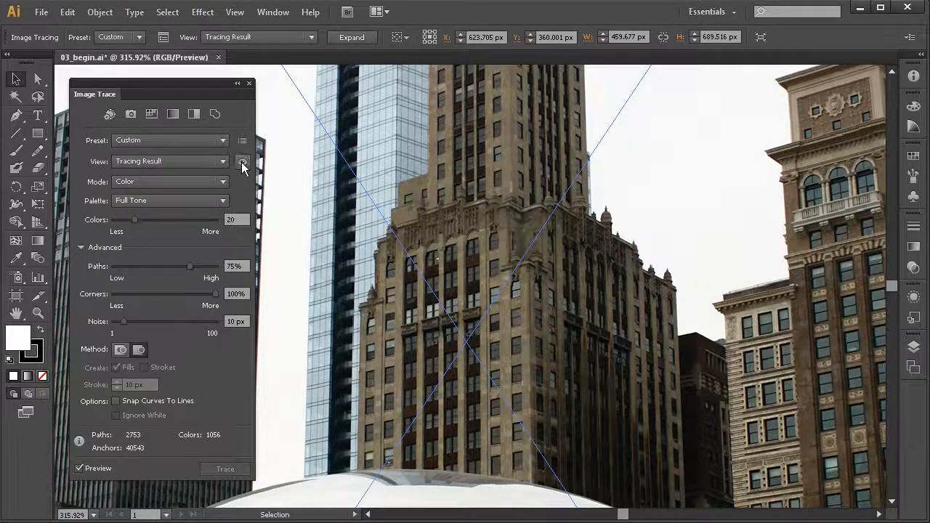
{"action": "left_click", "coordinate": [242, 167]}
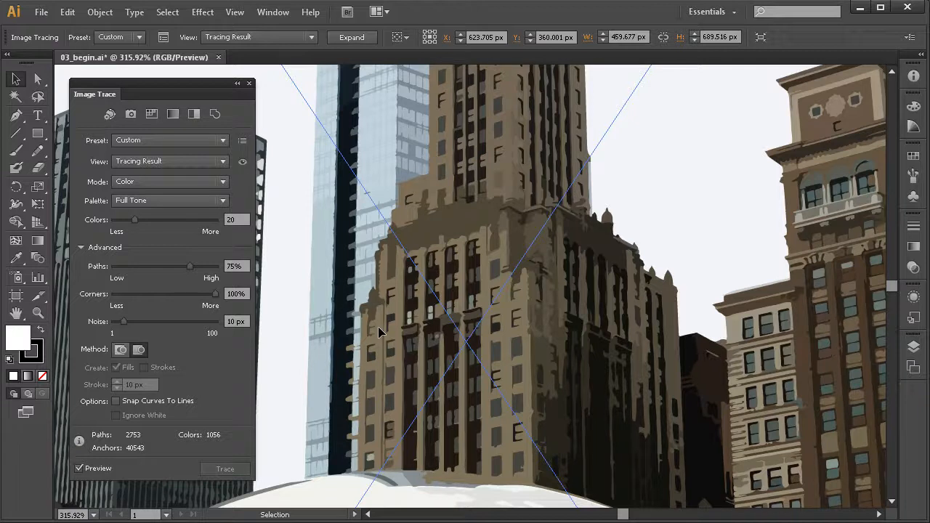
Set the noise to 50 px and examine the retraced sculpture and building facades at 300% zoom
{"action": "left_click_drag", "start_coordinate": [123, 323], "coordinate": [164, 322]}
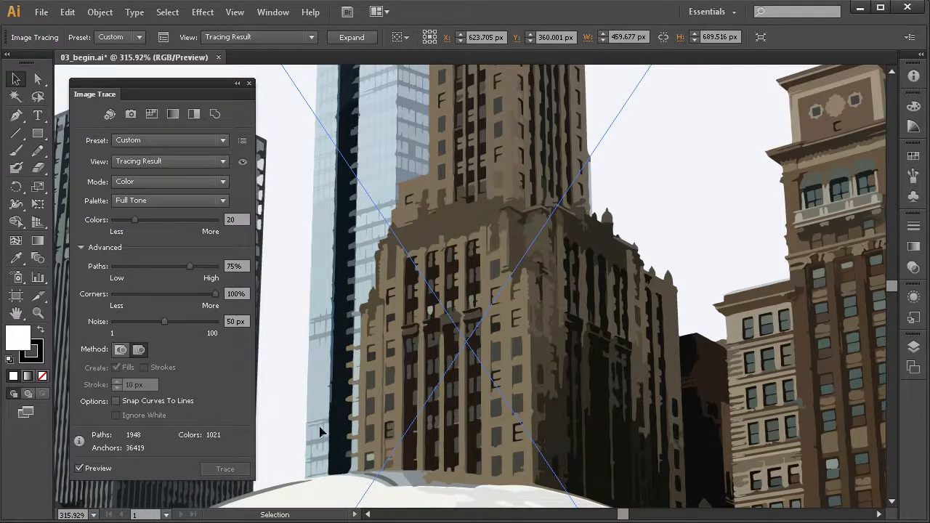
{"action": "mouse_move", "coordinate": [490, 421]}
{"action": "left_mouse_down"}
{"action": "mouse_move", "coordinate": [488, 373]}
{"action": "mouse_move", "coordinate": [517, 204]}
{"action": "left_mouse_up"}
{"action": "left_click", "coordinate": [533, 369], "text": "ctrl+alt"}
{"action": "left_click_drag", "start_coordinate": [538, 378], "coordinate": [532, 331]}
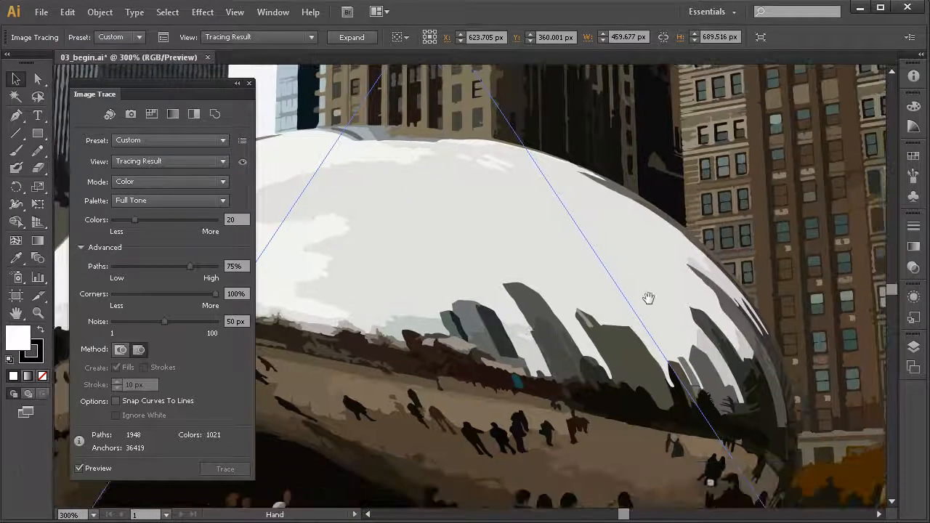
{"action": "left_click_drag", "start_coordinate": [639, 301], "coordinate": [492, 360]}
{"action": "left_click_drag", "start_coordinate": [533, 263], "coordinate": [496, 372]}
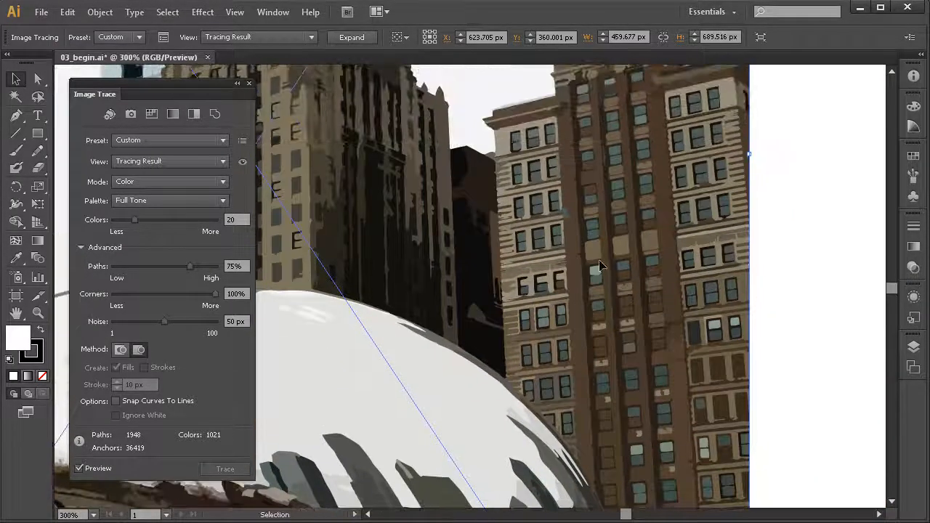
{"action": "left_click_drag", "start_coordinate": [479, 313], "coordinate": [485, 380]}
{"action": "left_click_drag", "start_coordinate": [419, 356], "coordinate": [484, 345]}
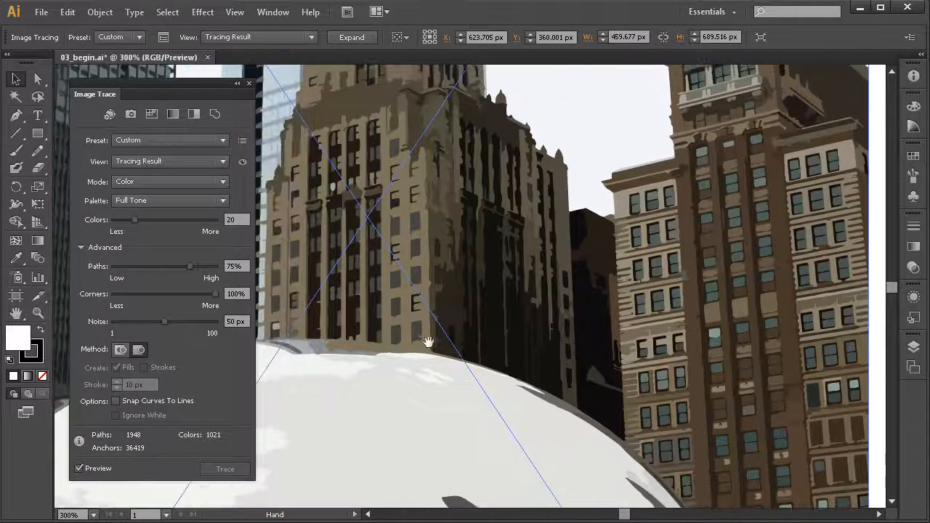
{"action": "left_click_drag", "start_coordinate": [381, 315], "coordinate": [466, 361]}
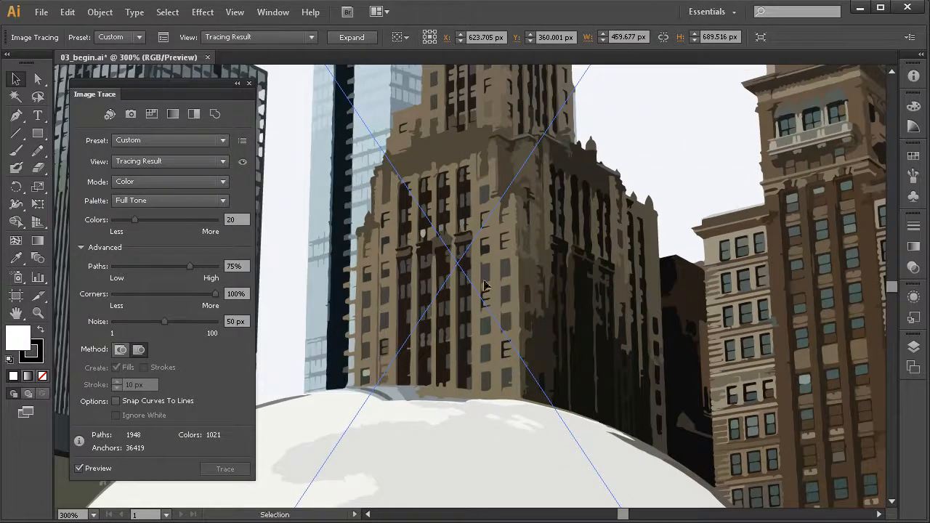
Set the noise to 1 px and examine the retraced sculpture, reflections and people in front of it at 300% zoom
{"action": "left_click_drag", "start_coordinate": [461, 254], "coordinate": [449, 281]}
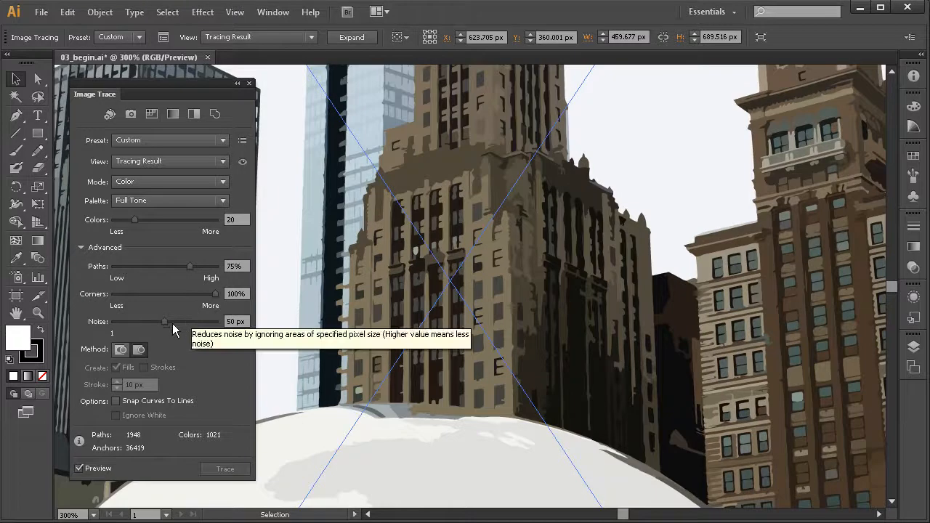
{"action": "left_click_drag", "start_coordinate": [165, 322], "coordinate": [154, 322]}
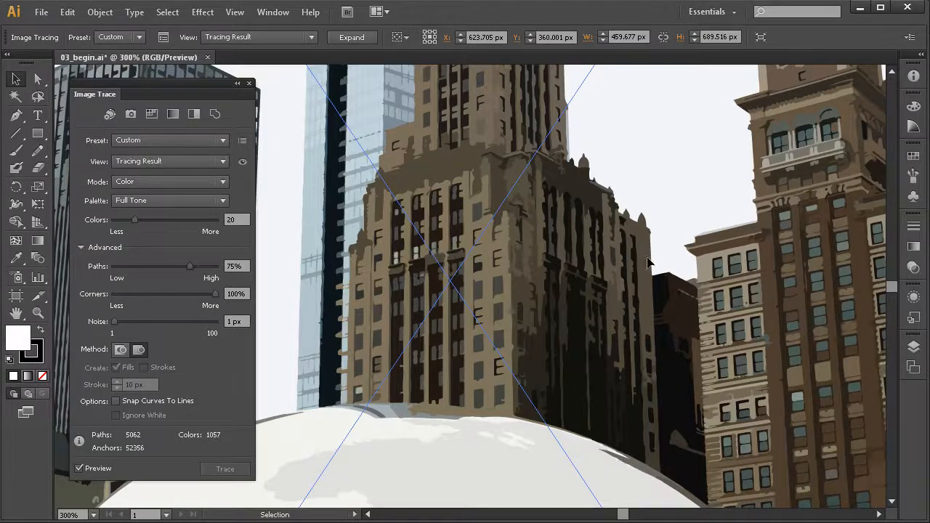
{"action": "left_click_drag", "start_coordinate": [687, 353], "coordinate": [676, 251]}
{"action": "left_click_drag", "start_coordinate": [538, 357], "coordinate": [619, 217]}
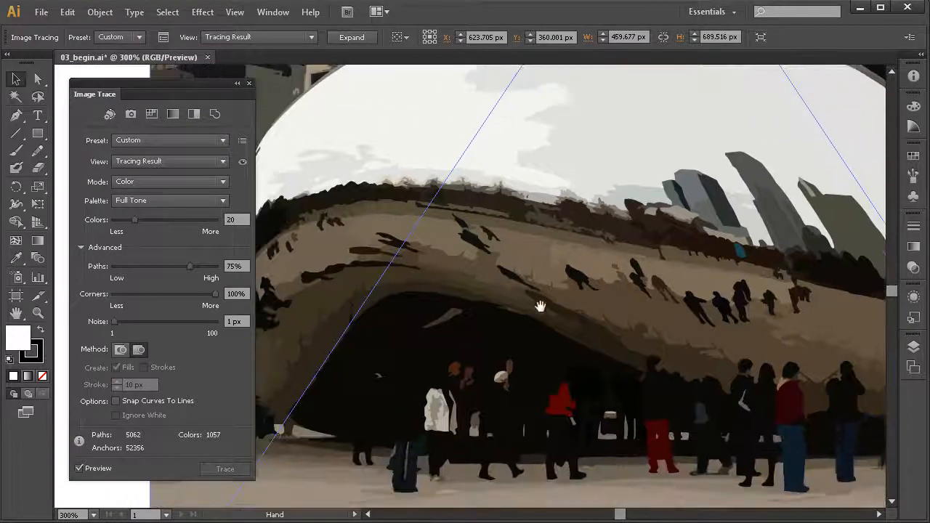
{"action": "left_click_drag", "start_coordinate": [545, 305], "coordinate": [582, 229]}
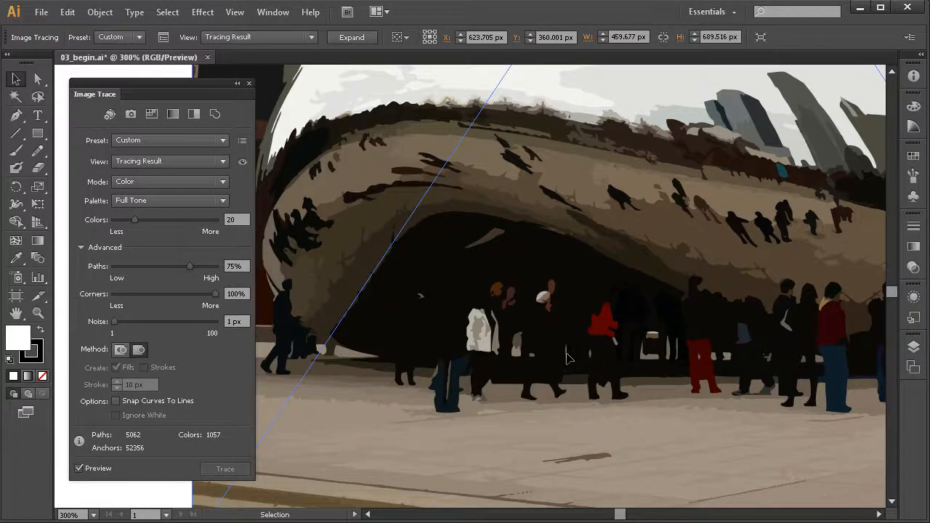
{"action": "left_click_drag", "start_coordinate": [567, 356], "coordinate": [555, 300]}
{"action": "left_click_drag", "start_coordinate": [656, 342], "coordinate": [583, 416]}
{"action": "left_click_drag", "start_coordinate": [609, 311], "coordinate": [578, 377]}
Examine the buildings and the sculpture in the tracing result at 200% zoom and at 150% zoom
{"action": "left_click", "coordinate": [546, 313], "text": "ctrl+alt"}
{"action": "left_click_drag", "start_coordinate": [551, 307], "coordinate": [535, 368]}
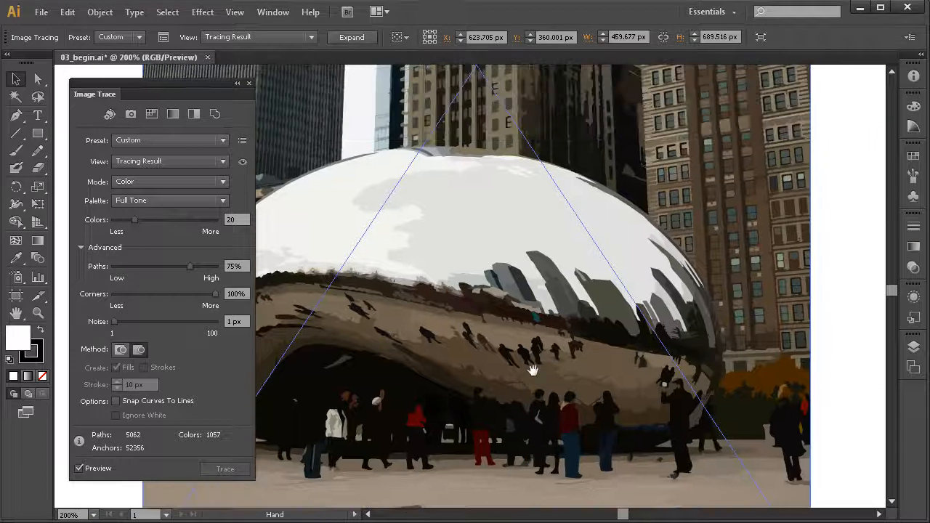
{"action": "left_click_drag", "start_coordinate": [523, 229], "coordinate": [527, 305]}
{"action": "left_click_drag", "start_coordinate": [471, 211], "coordinate": [490, 339]}
{"action": "mouse_move", "coordinate": [482, 281]}
{"action": "left_mouse_down"}
{"action": "mouse_move", "coordinate": [521, 313]}
{"action": "mouse_move", "coordinate": [540, 303]}
{"action": "left_mouse_up"}
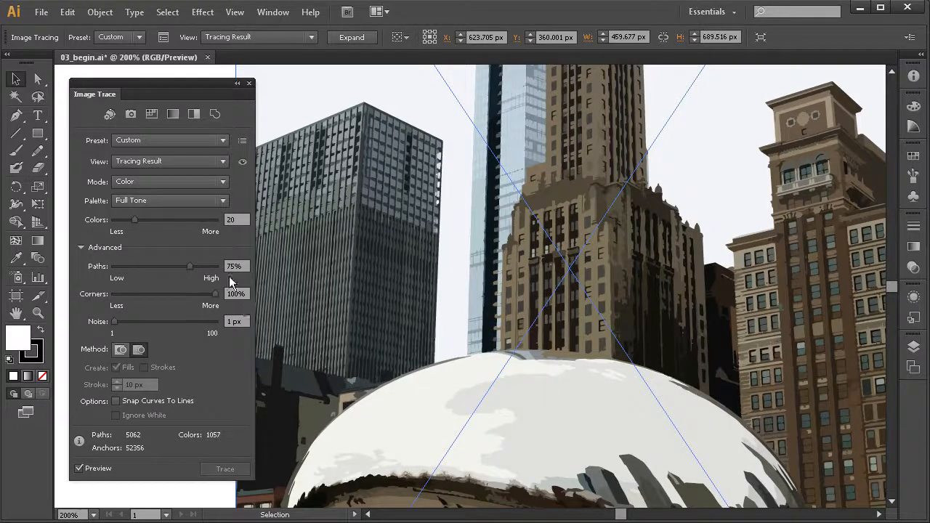
{"action": "left_click_drag", "start_coordinate": [566, 355], "coordinate": [519, 290]}
{"action": "left_click", "coordinate": [536, 353], "text": "ctrl+alt"}
{"action": "left_click_drag", "start_coordinate": [535, 347], "coordinate": [565, 289]}
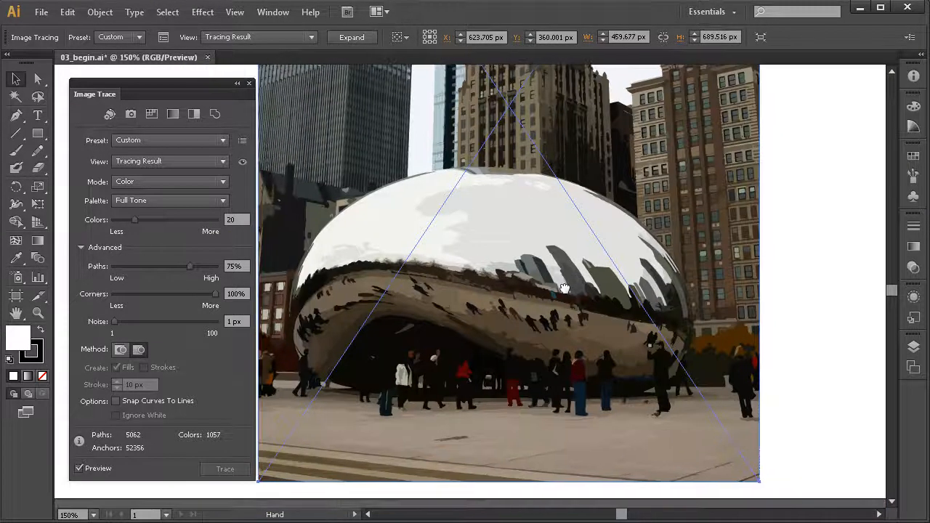
{"action": "left_click_drag", "start_coordinate": [537, 334], "coordinate": [560, 342]}
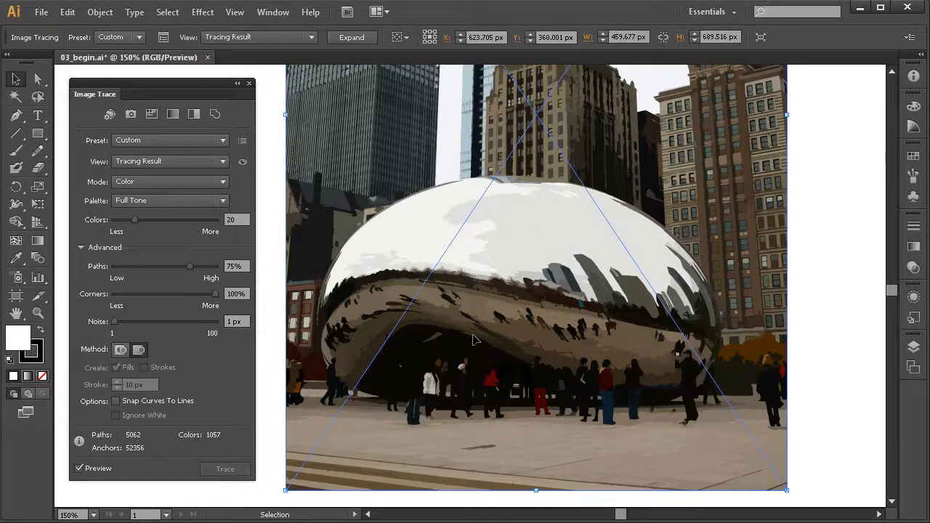